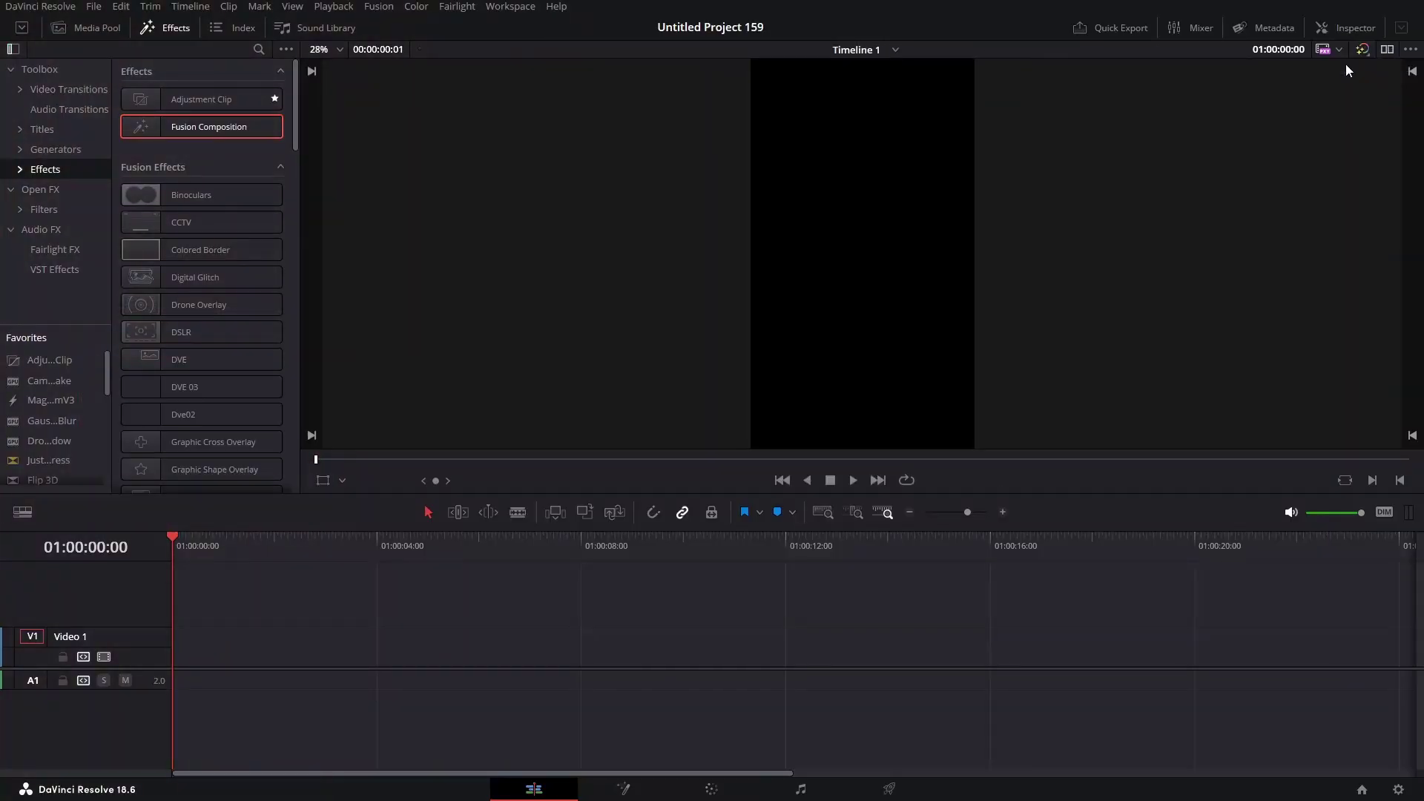
# Add a Fusion Composition at the start of the Video 1 track and open it on the Fusion page.
pyautogui.moveTo(193, 130); pyautogui.dragTo(175, 637)
pyautogui.rightClick(210, 639)
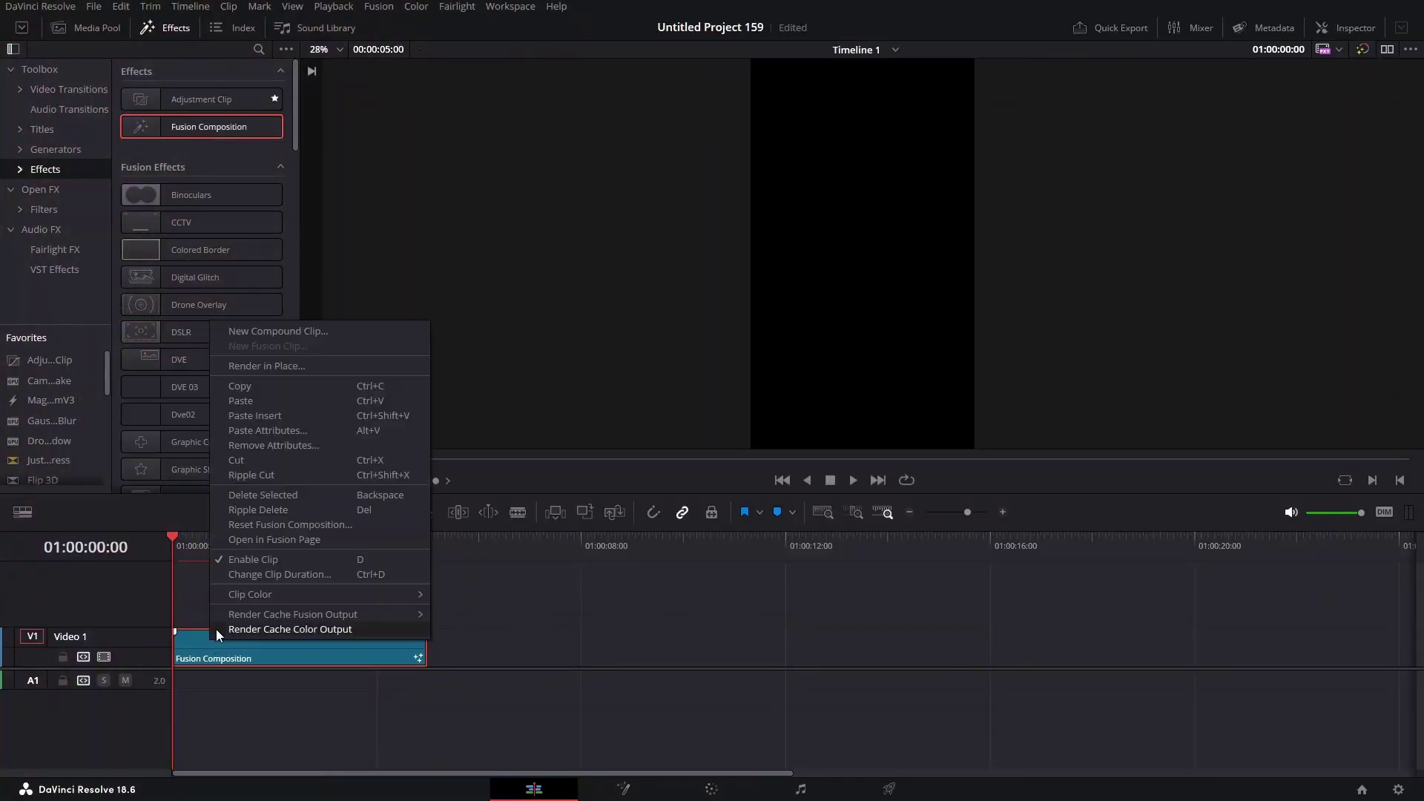
pyautogui.click(261, 542)
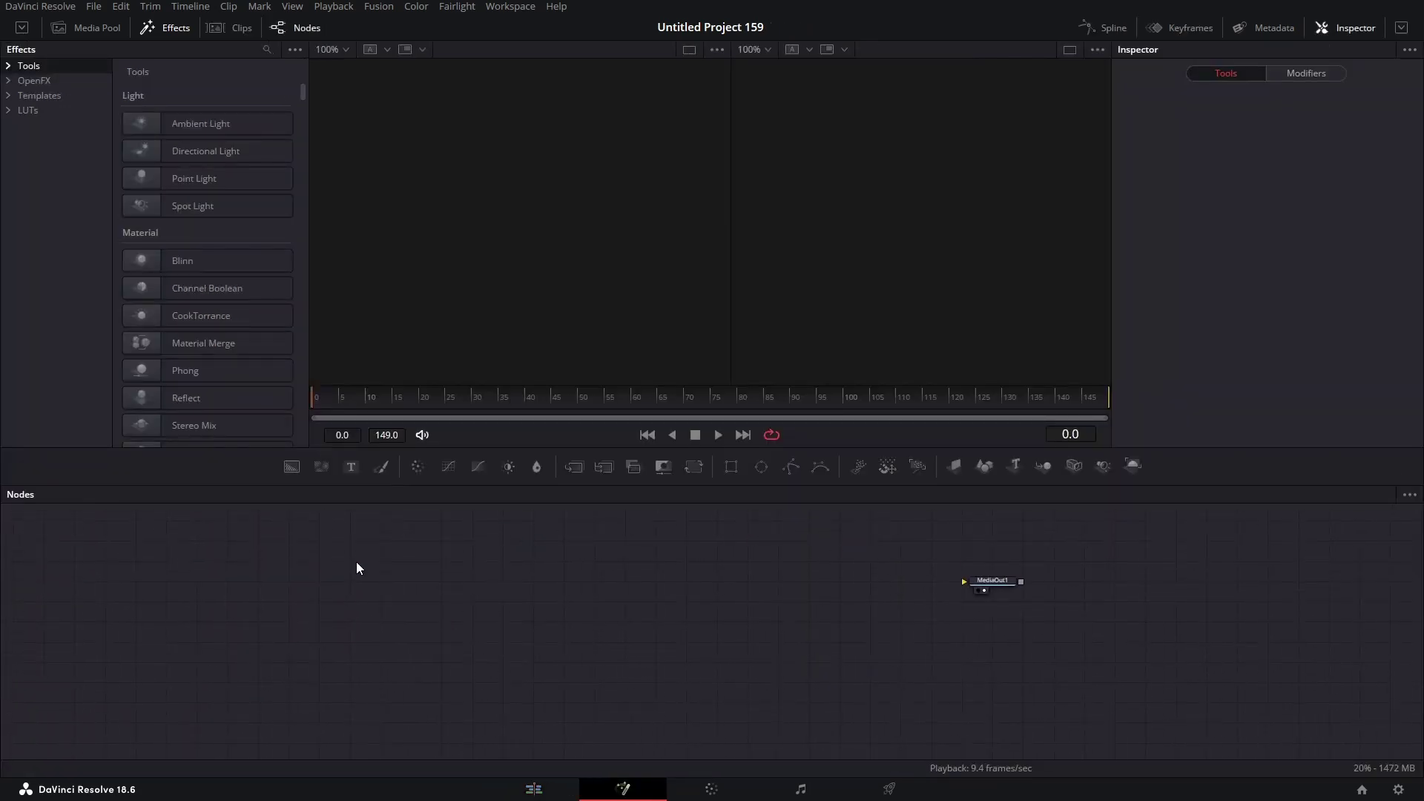
# Add a fully transparent Background node, followed by ImagePlane3D, Merge3D and Renderer3D nodes ahead of MediaOut1.
pyautogui.moveTo(294, 469); pyautogui.dragTo(361, 601)
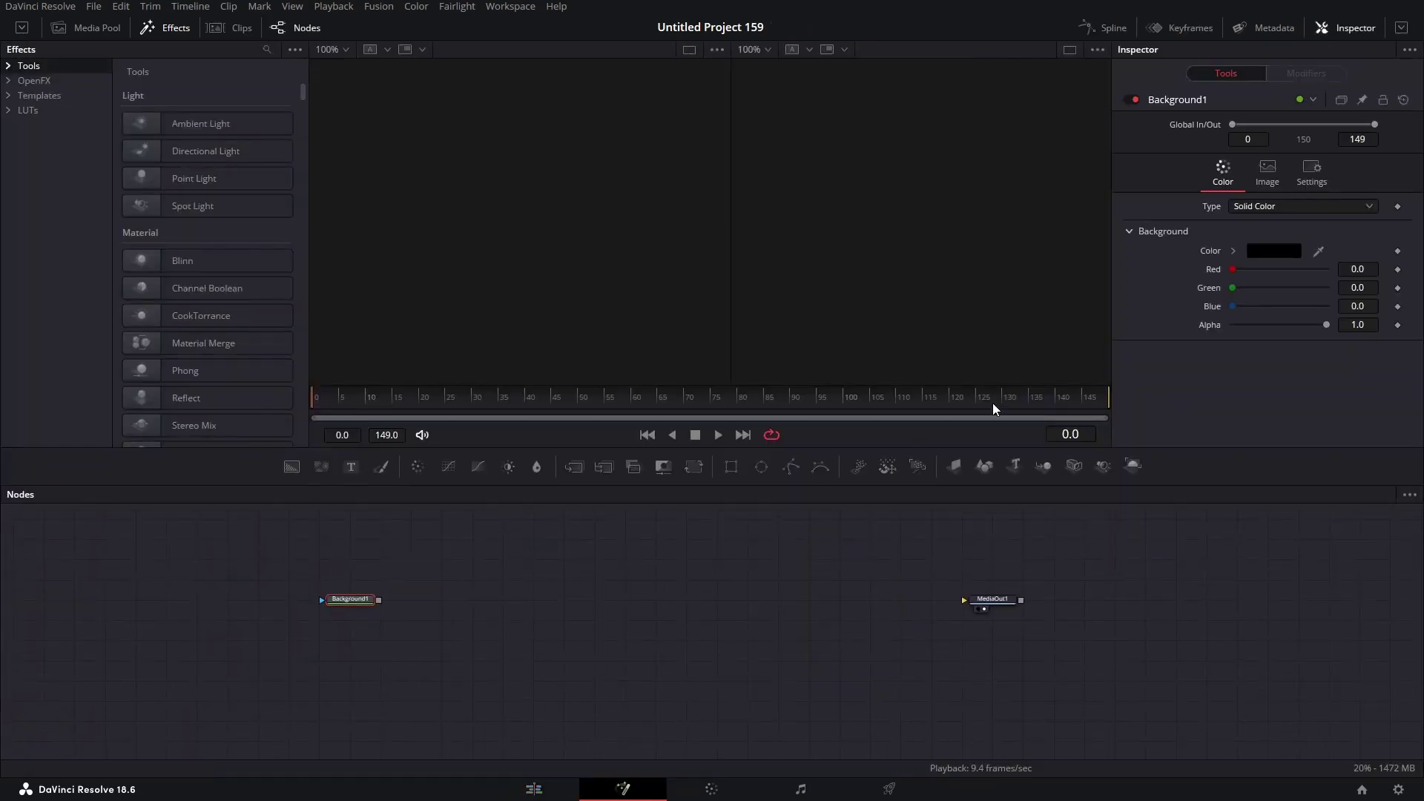
pyautogui.moveTo(1326, 325); pyautogui.dragTo(1232, 340)
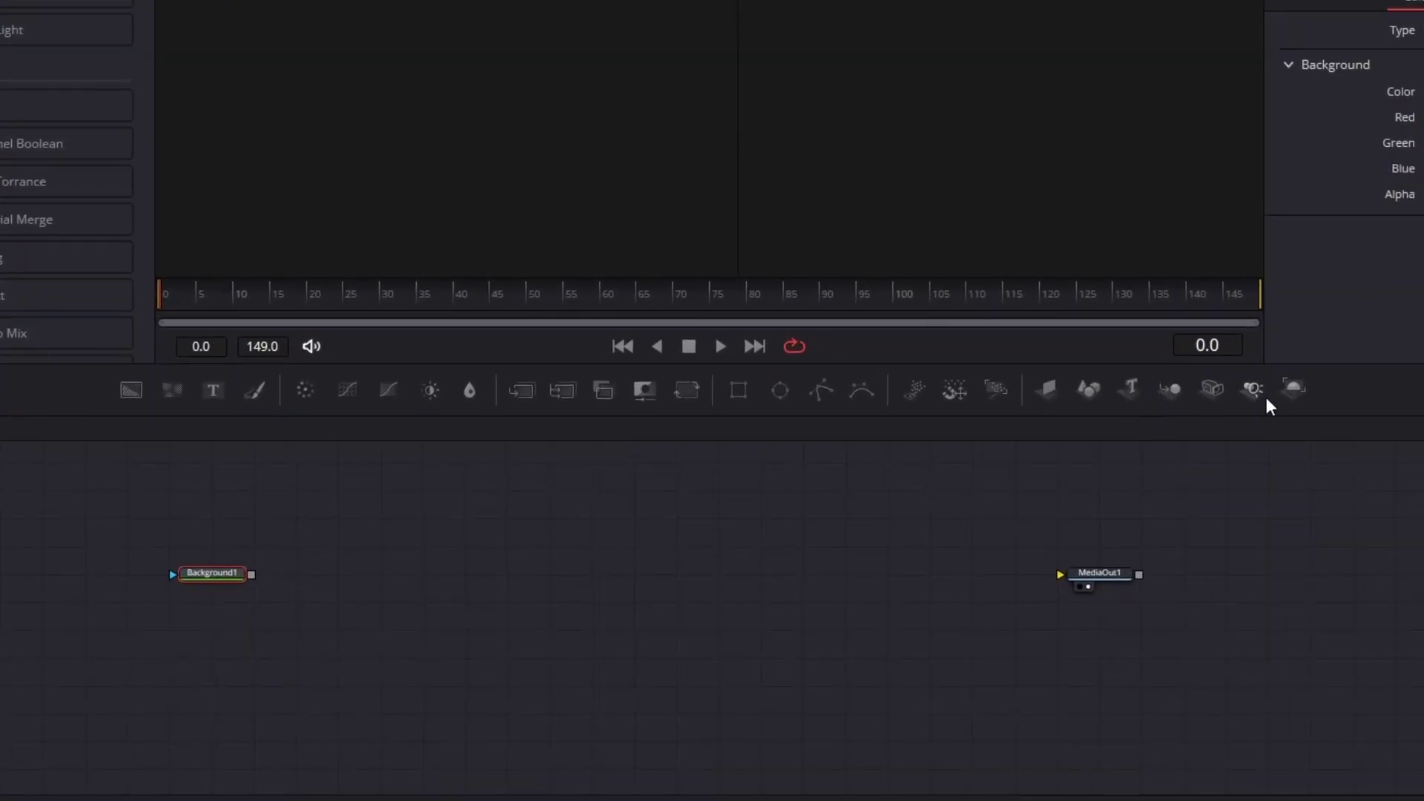
pyautogui.moveTo(870, 571); pyautogui.dragTo(872, 573)
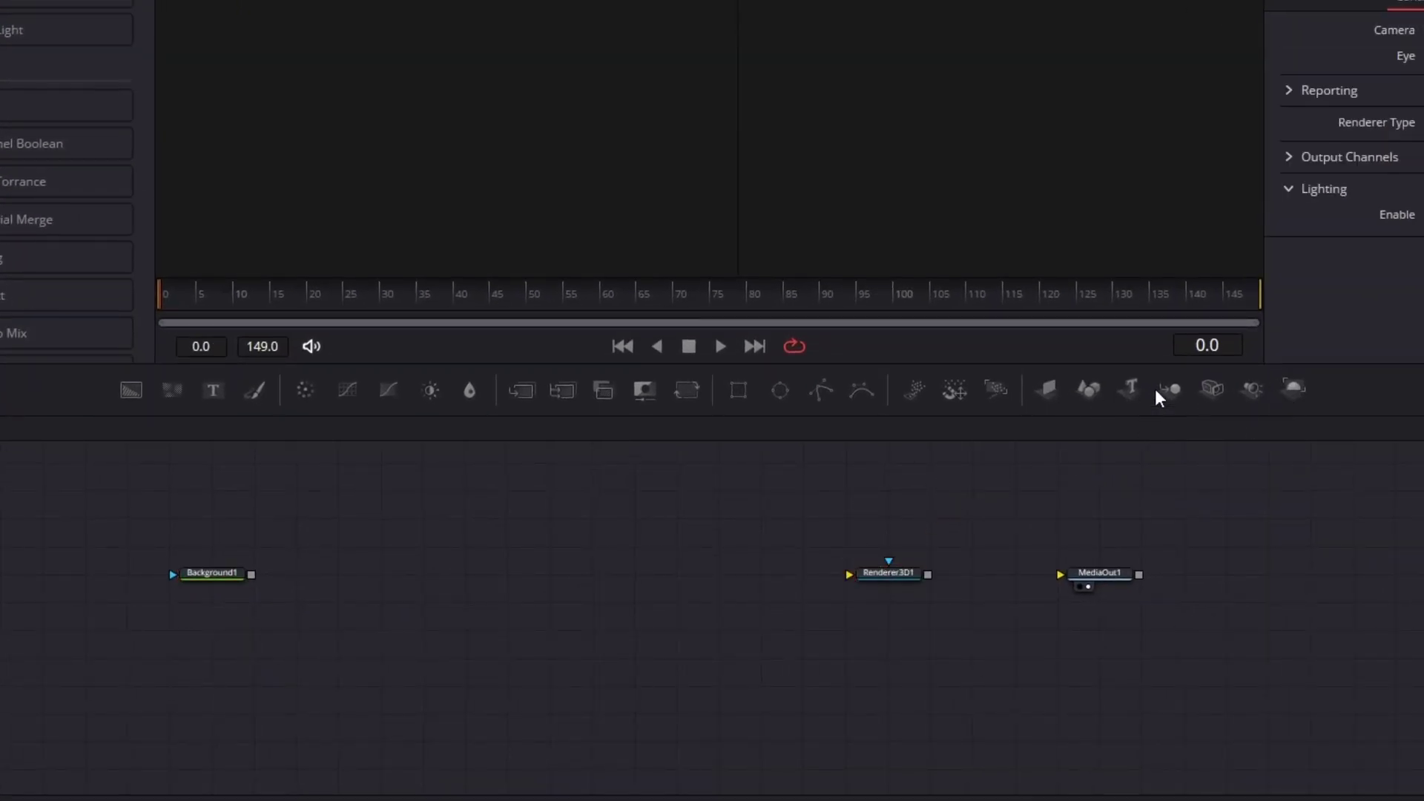
pyautogui.moveTo(933, 477); pyautogui.dragTo(675, 572)
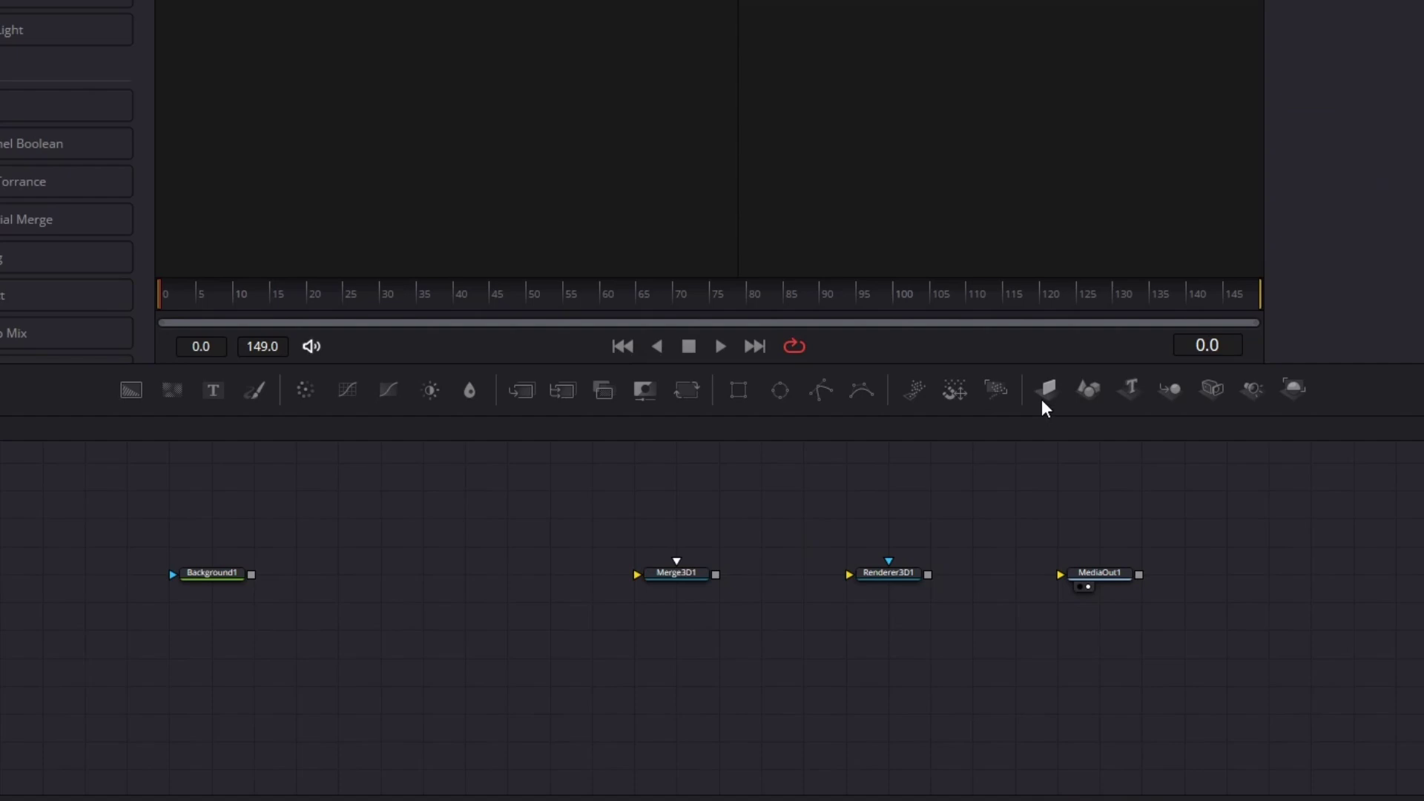
pyautogui.moveTo(1046, 391); pyautogui.dragTo(421, 579)
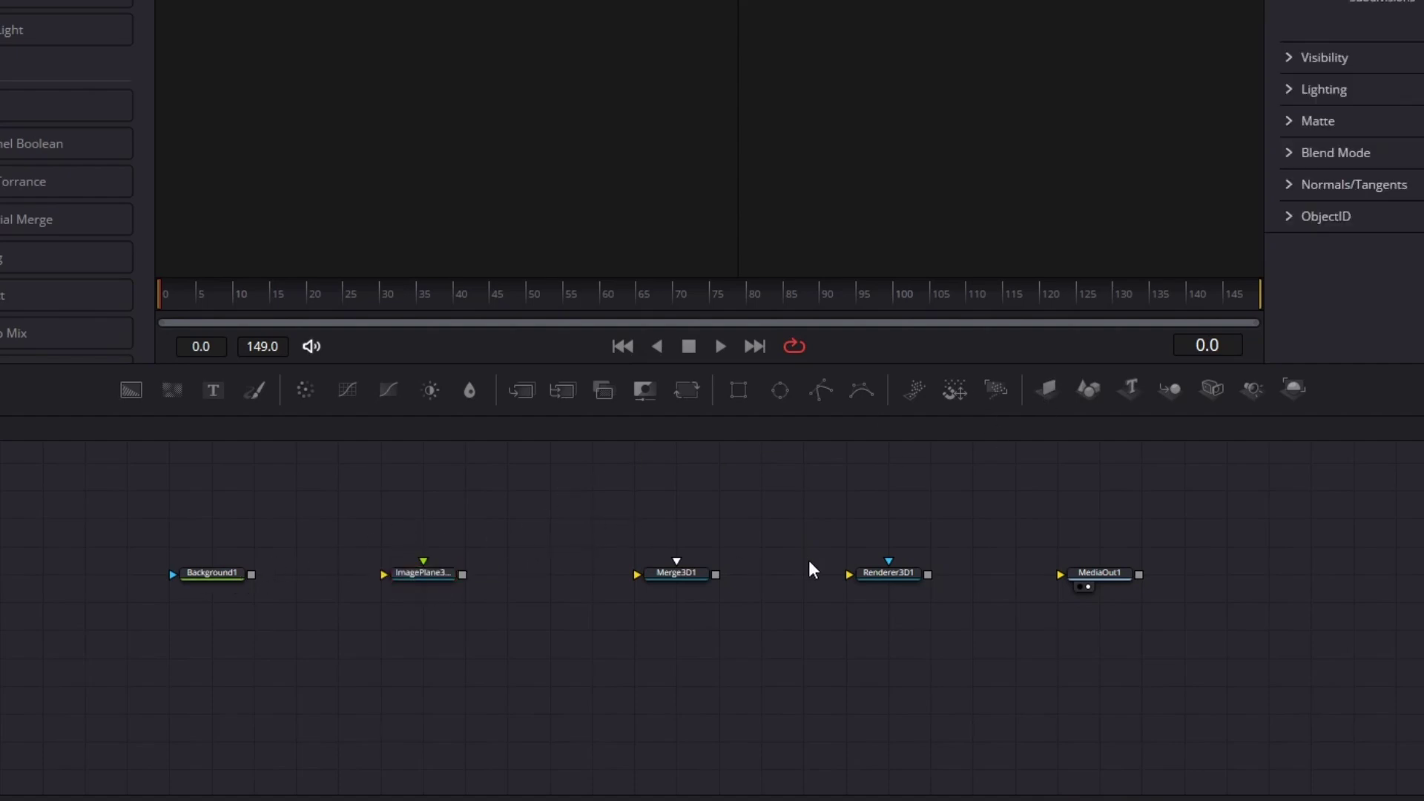
# Connect Background1 through the ImagePlane3D, Merge3D1 and Renderer3D1 nodes to MediaOut1.
pyautogui.moveTo(928, 582); pyautogui.dragTo(1061, 575)
pyautogui.moveTo(716, 575); pyautogui.dragTo(849, 574)
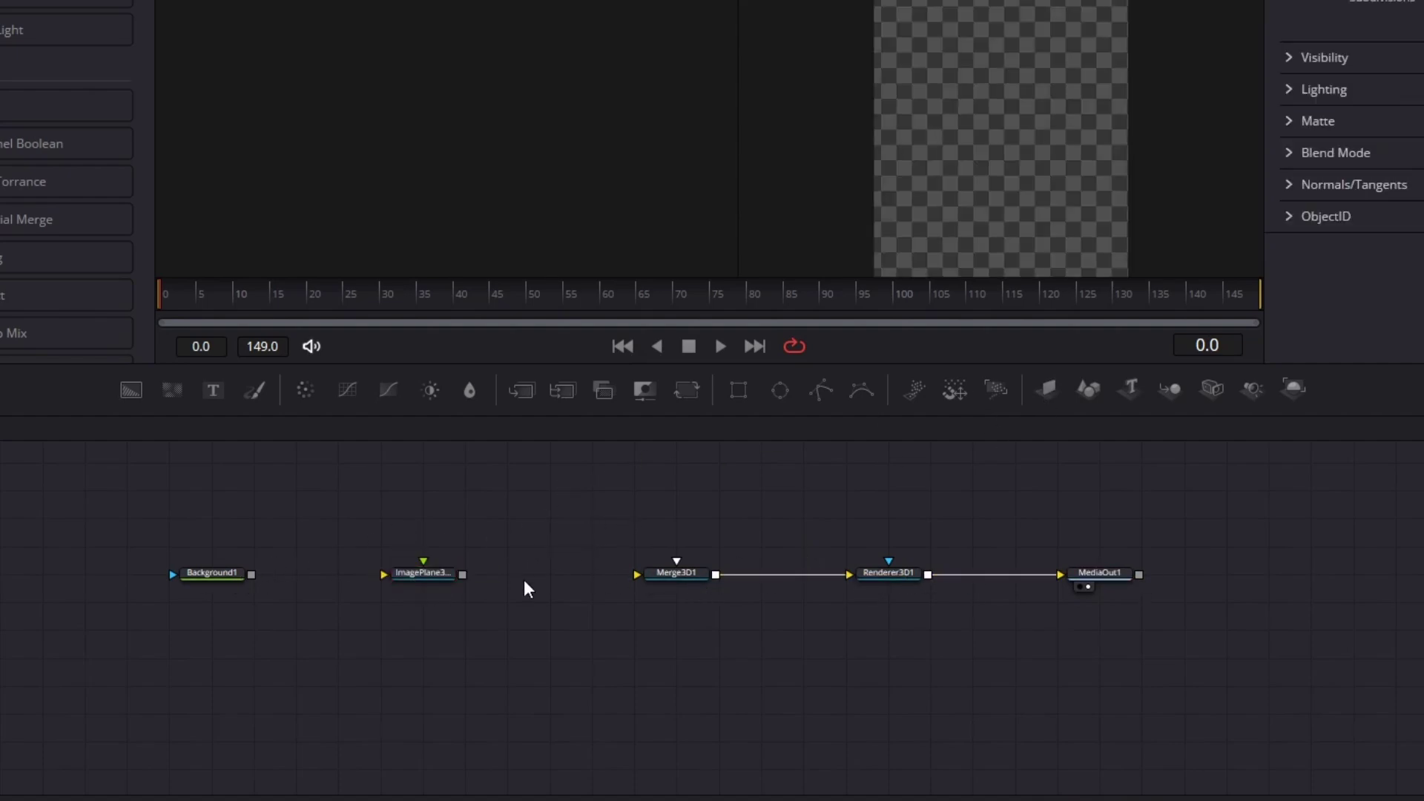
pyautogui.moveTo(462, 574); pyautogui.dragTo(641, 586)
pyautogui.moveTo(250, 574); pyautogui.dragTo(386, 576)
# Add a second ImagePlane3D node above the main chain and a MultiMerge node above it.
pyautogui.scroll(2, 661, 506)
pyautogui.moveTo(1046, 391); pyautogui.dragTo(596, 555)
pyautogui.click(598, 492)
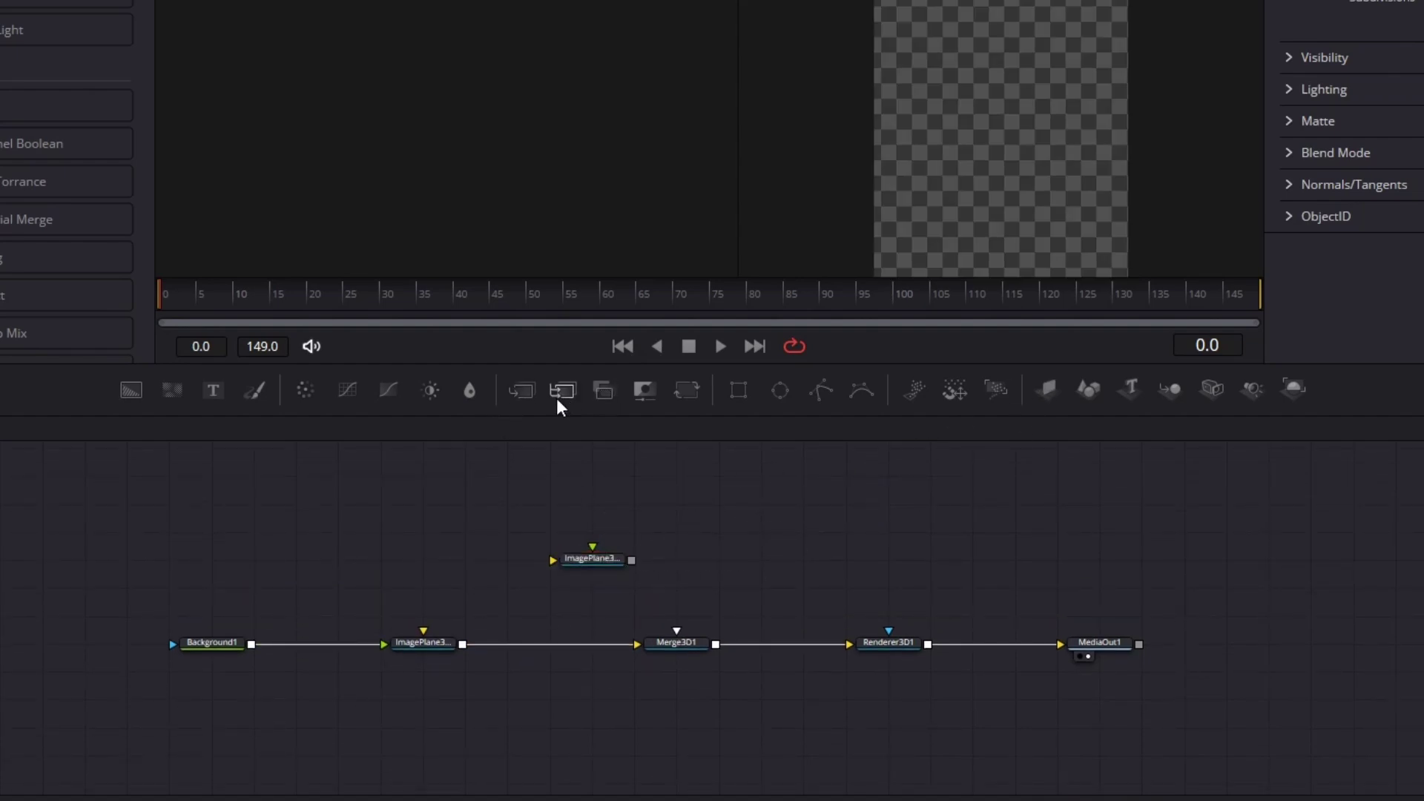
pyautogui.moveTo(570, 492); pyautogui.dragTo(598, 498)
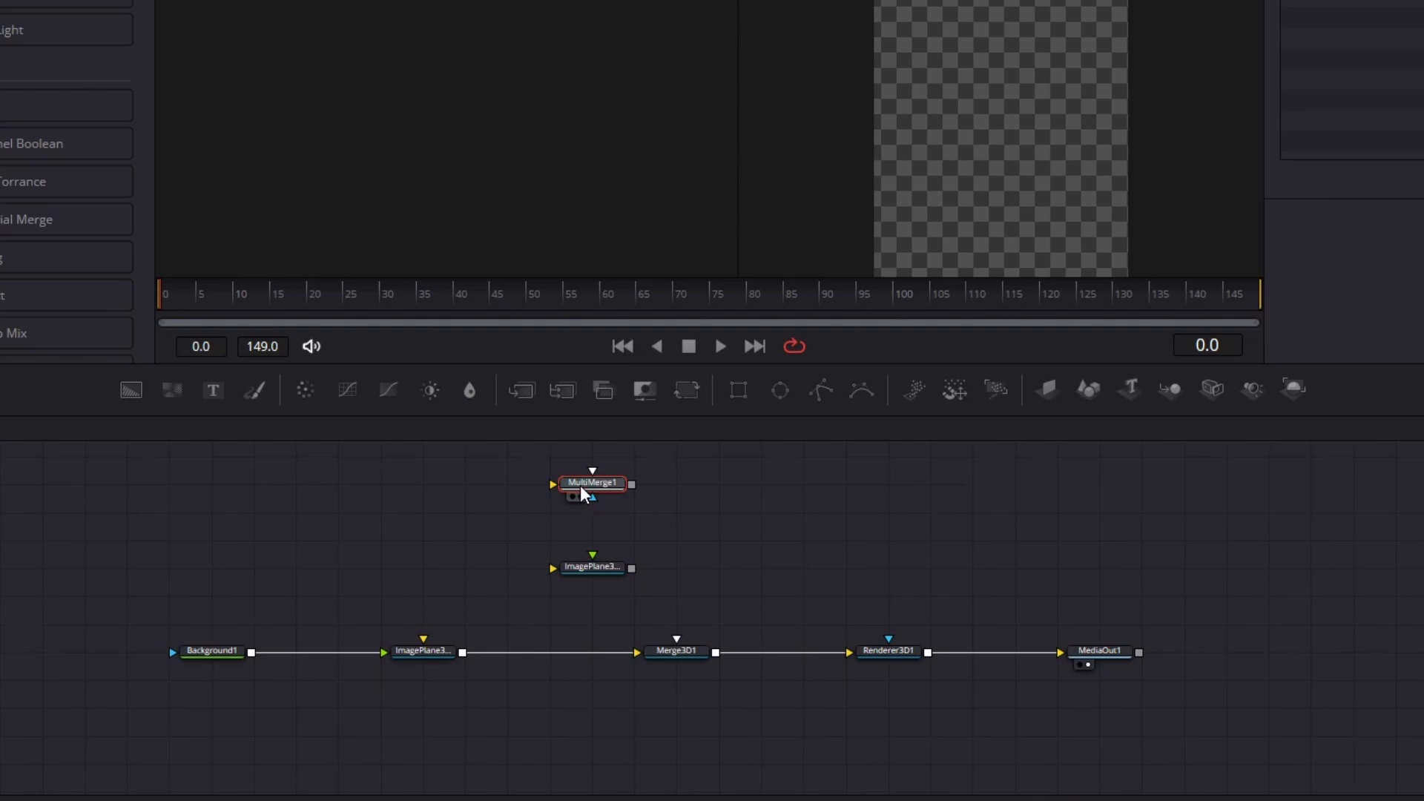
# Add a second Background with alpha 0 and link it through MultiMerge1 and the upper ImagePlane3D into Merge3D1.
pyautogui.scroll(2, 417, 519)
pyautogui.click(414, 522)
pyautogui.moveTo(178, 481); pyautogui.dragTo(603, 533)
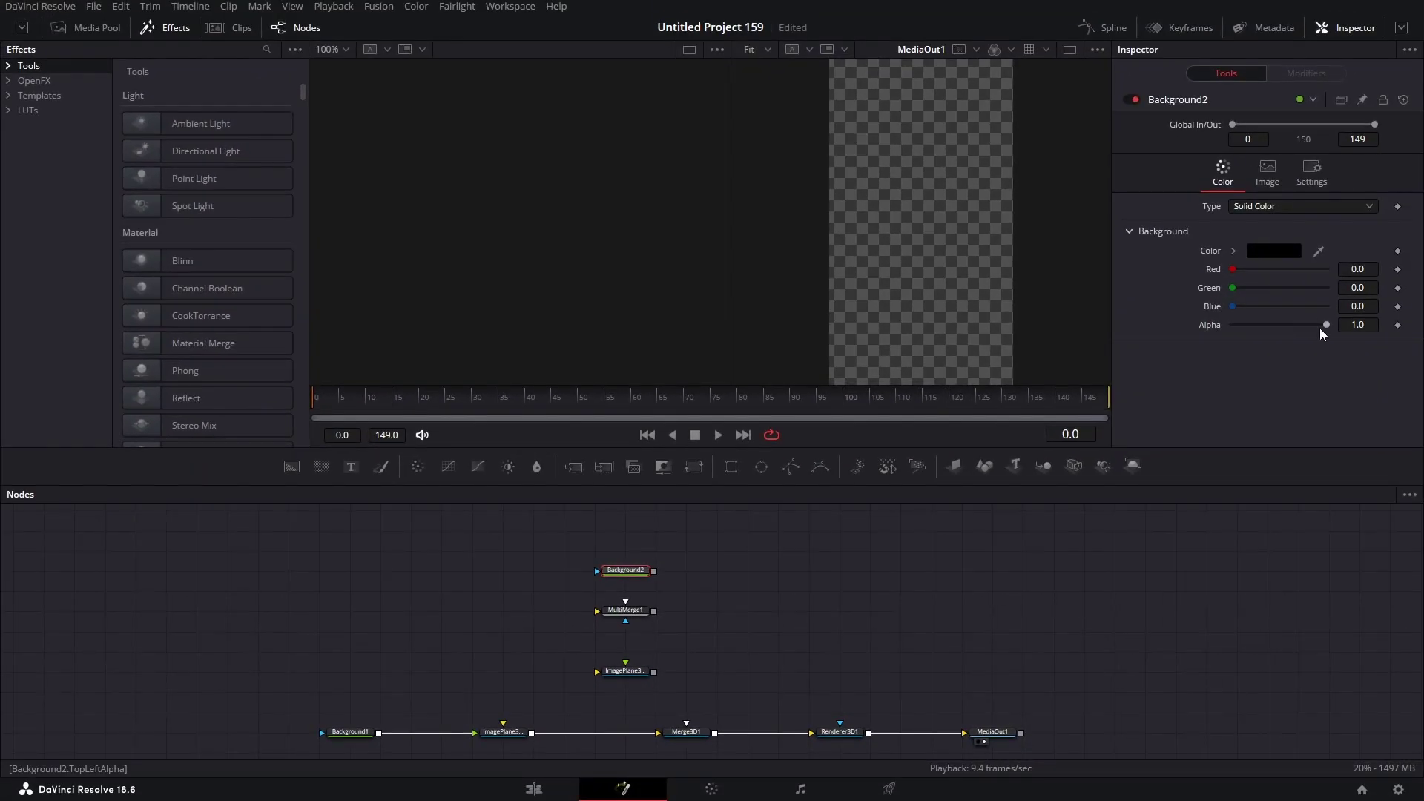
pyautogui.moveTo(1325, 326); pyautogui.dragTo(1217, 327)
pyautogui.moveTo(653, 571); pyautogui.dragTo(685, 724)
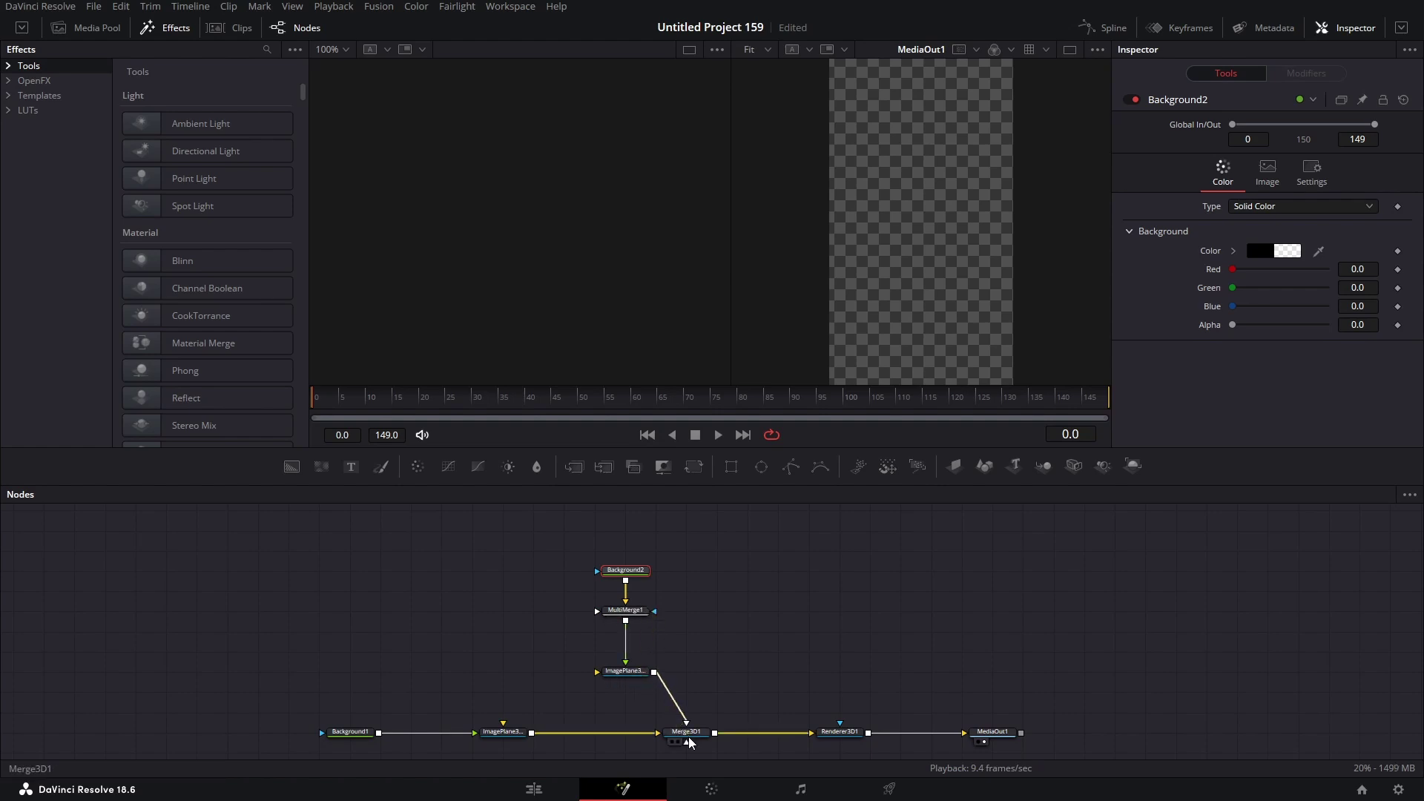
# Add the image Untitled design (22).png from the media pool as an input of MultiMerge1 and place its node beside Background2.
pyautogui.click(77, 28)
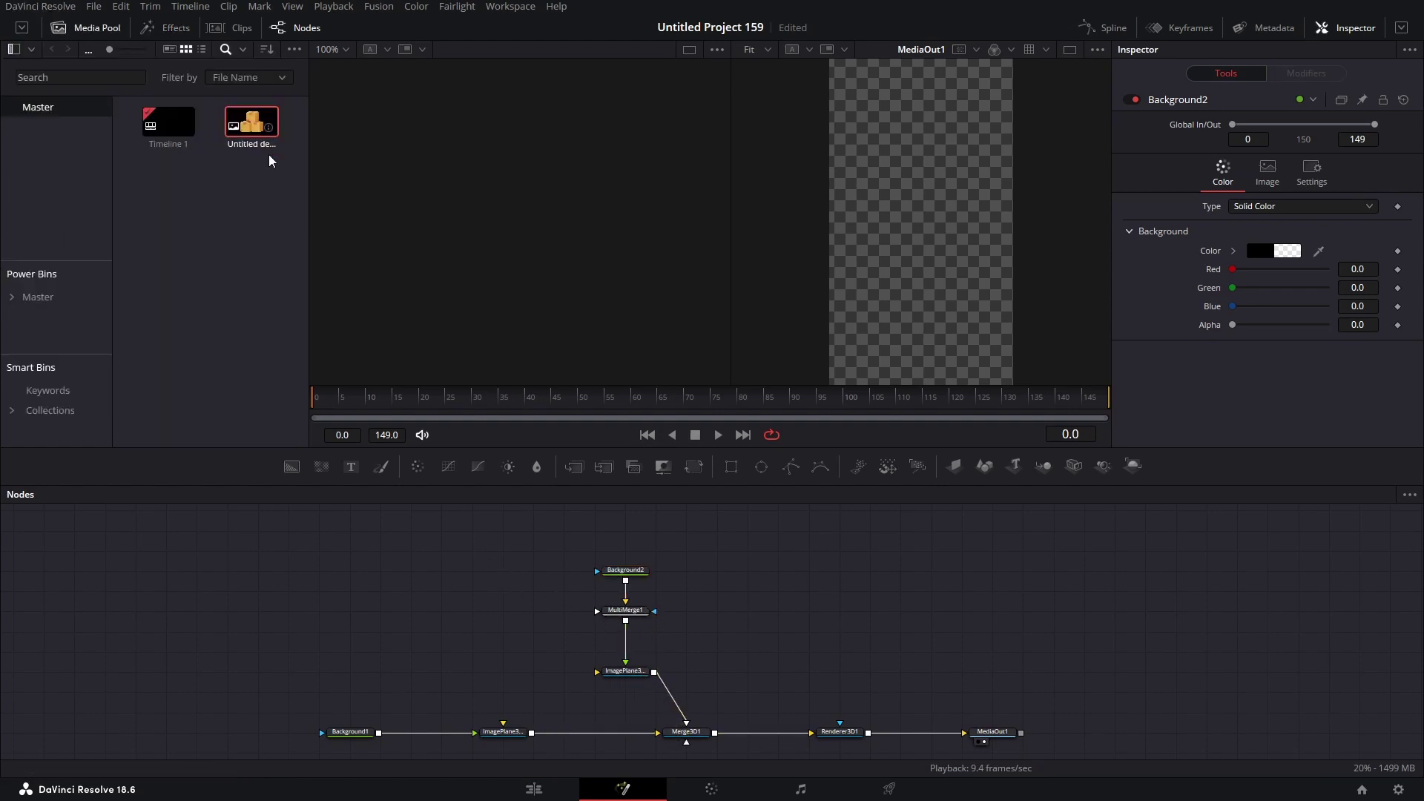
pyautogui.moveTo(252, 122); pyautogui.dragTo(597, 611)
pyautogui.moveTo(483, 638); pyautogui.dragTo(513, 577)
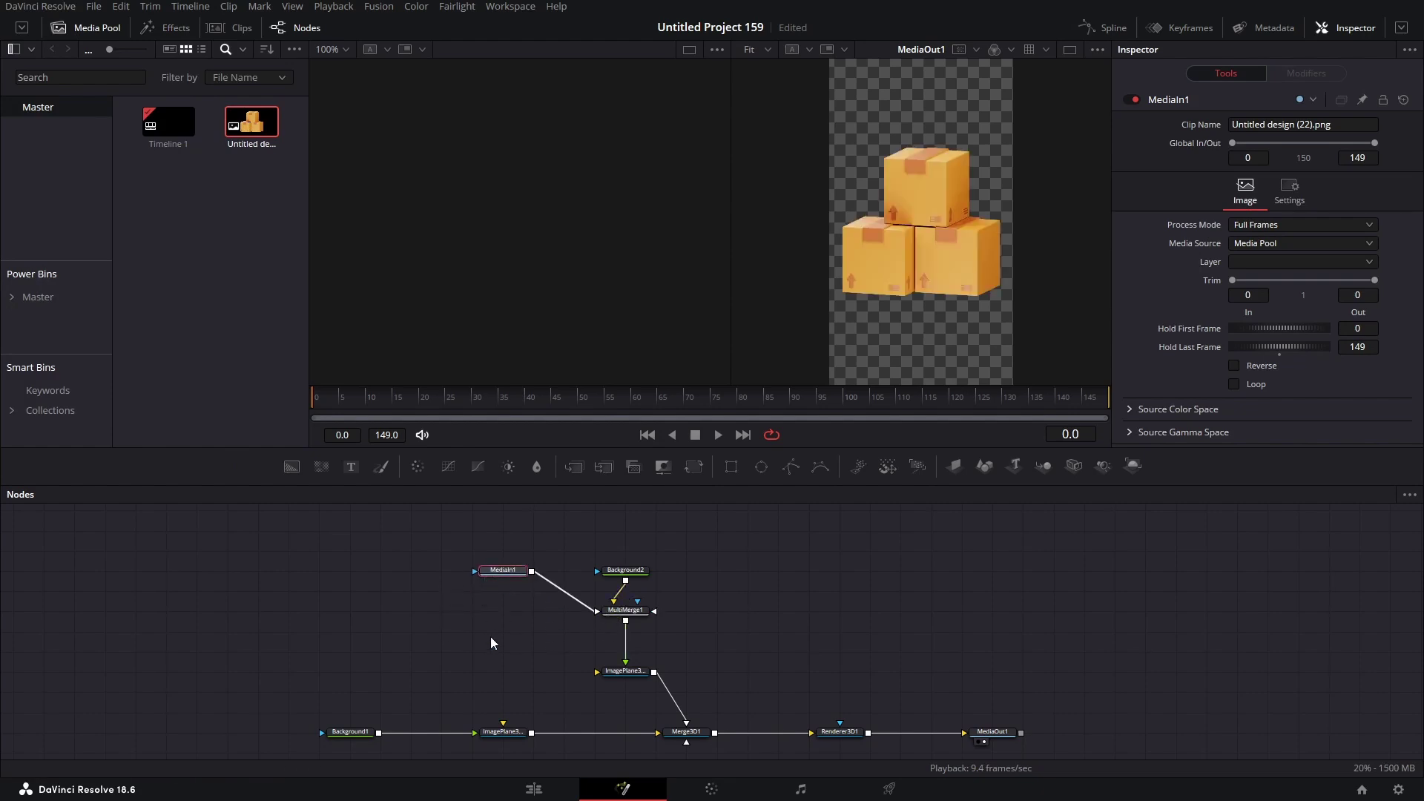
# Search the effects for "67", connect the PIXEL - 01 (67) text template to MultiMerge1, and move the playhead to frame 68.
pyautogui.click(131, 216)
pyautogui.click(159, 27)
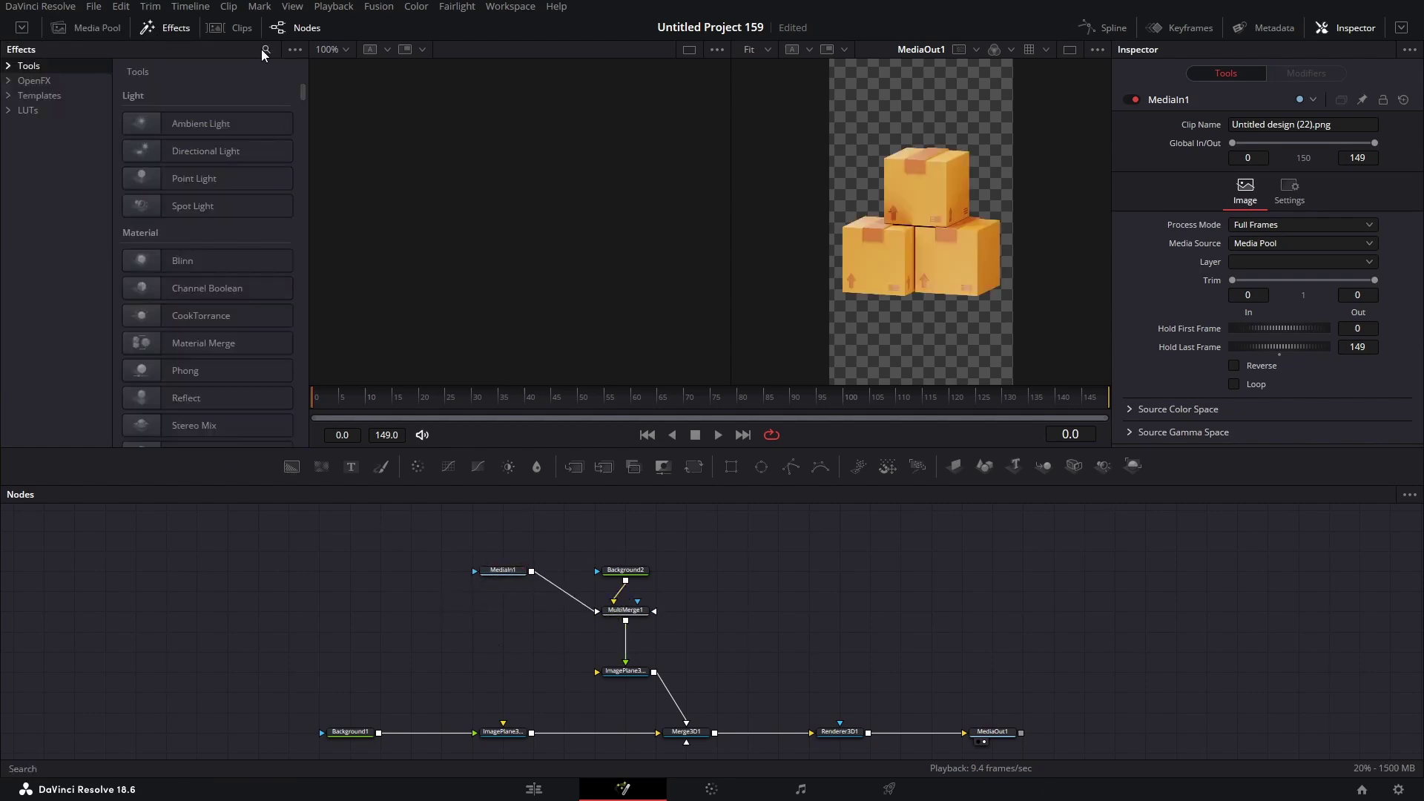
pyautogui.click(264, 50)
pyautogui.write('67')
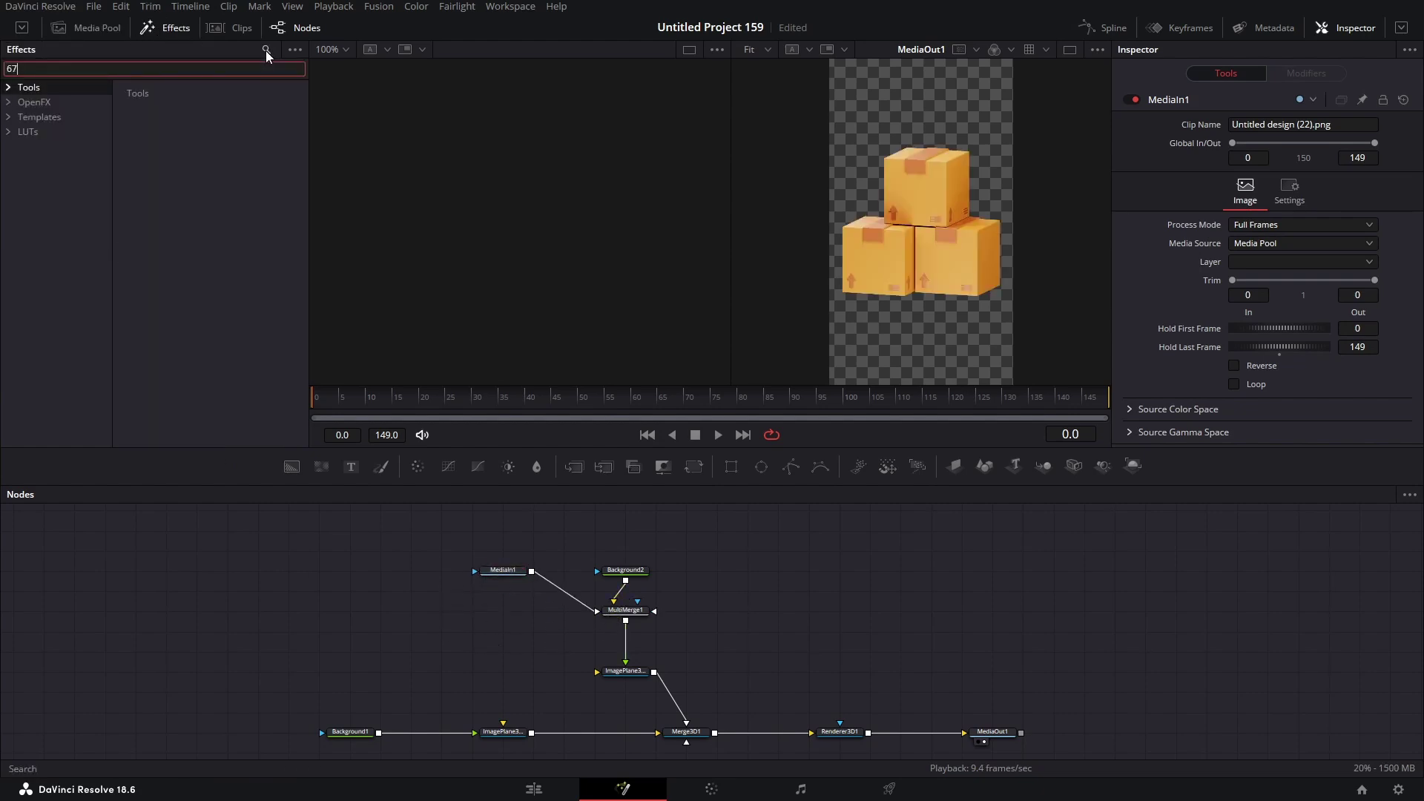
pyautogui.click(68, 119)
pyautogui.moveTo(207, 117); pyautogui.dragTo(597, 612)
pyautogui.press('Delete')
pyautogui.click(411, 610)
pyautogui.moveTo(445, 397); pyautogui.dragTo(675, 425)
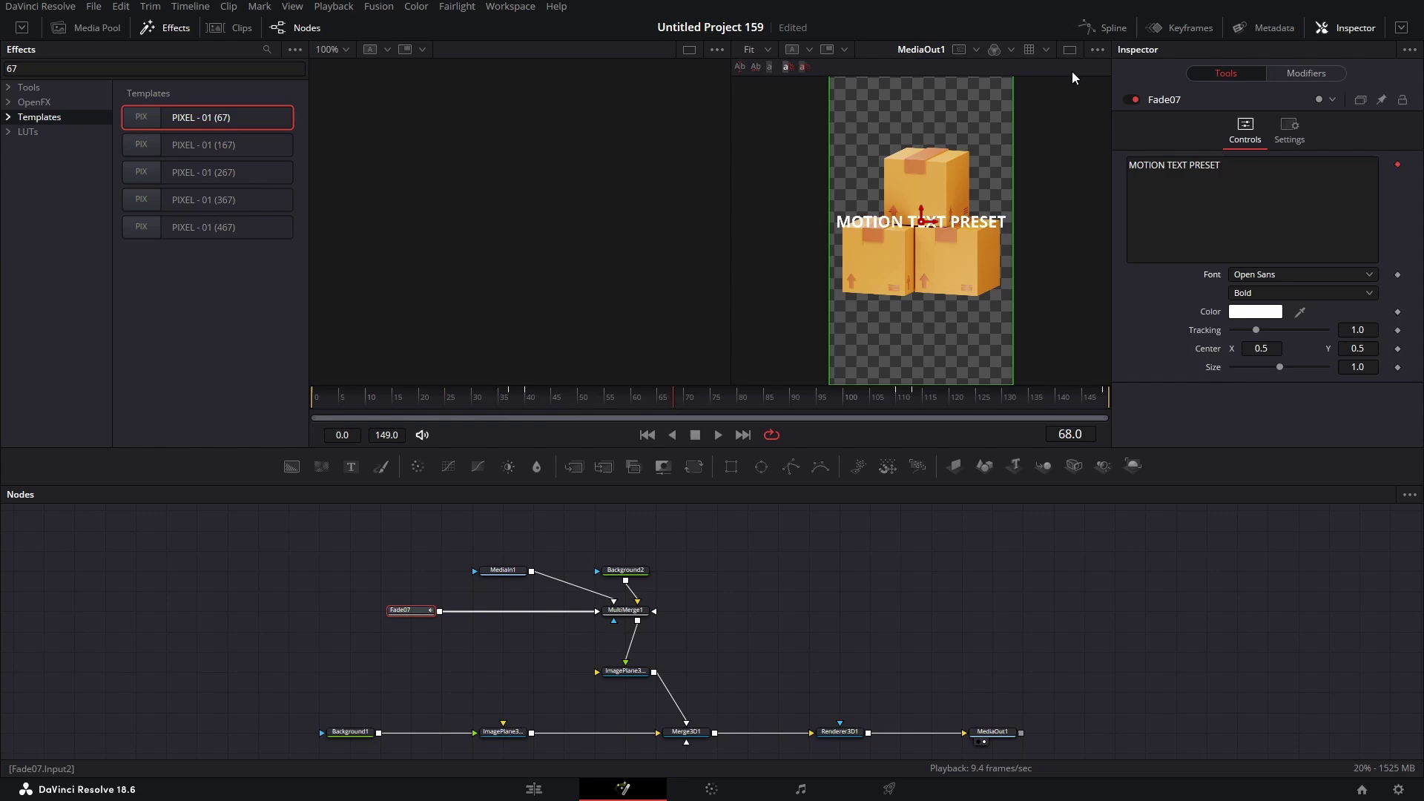
# Set the title to PRODUCT 01 in blue Bebas Neue Bold, with size 1.682 and center Y 0.22.
pyautogui.moveTo(1224, 166); pyautogui.dragTo(1004, 100)
pyautogui.write('PRODUCT 01')
pyautogui.click(1303, 275)
pyautogui.click(1289, 316)
pyautogui.moveTo(1279, 367); pyautogui.dragTo(1288, 368)
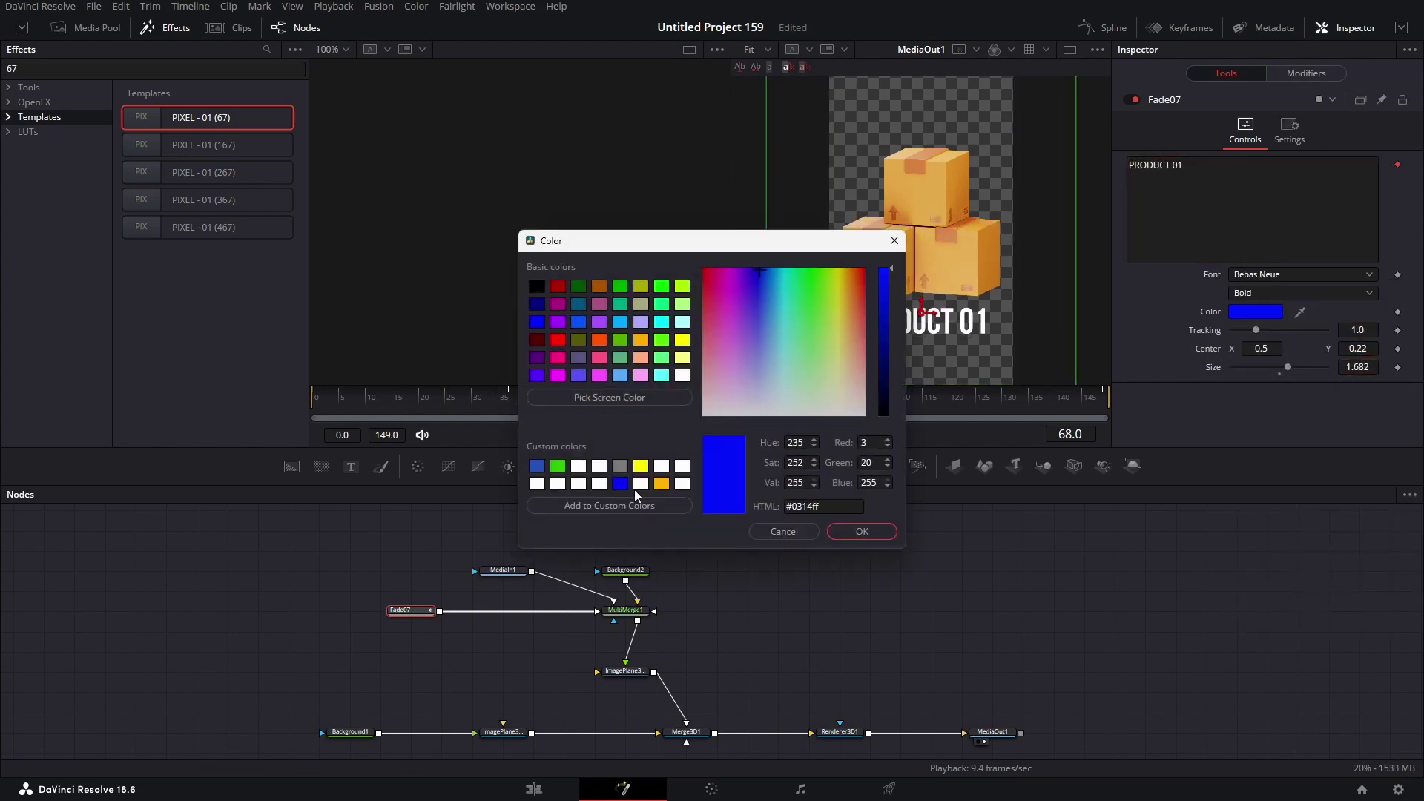
pyautogui.click(852, 531)
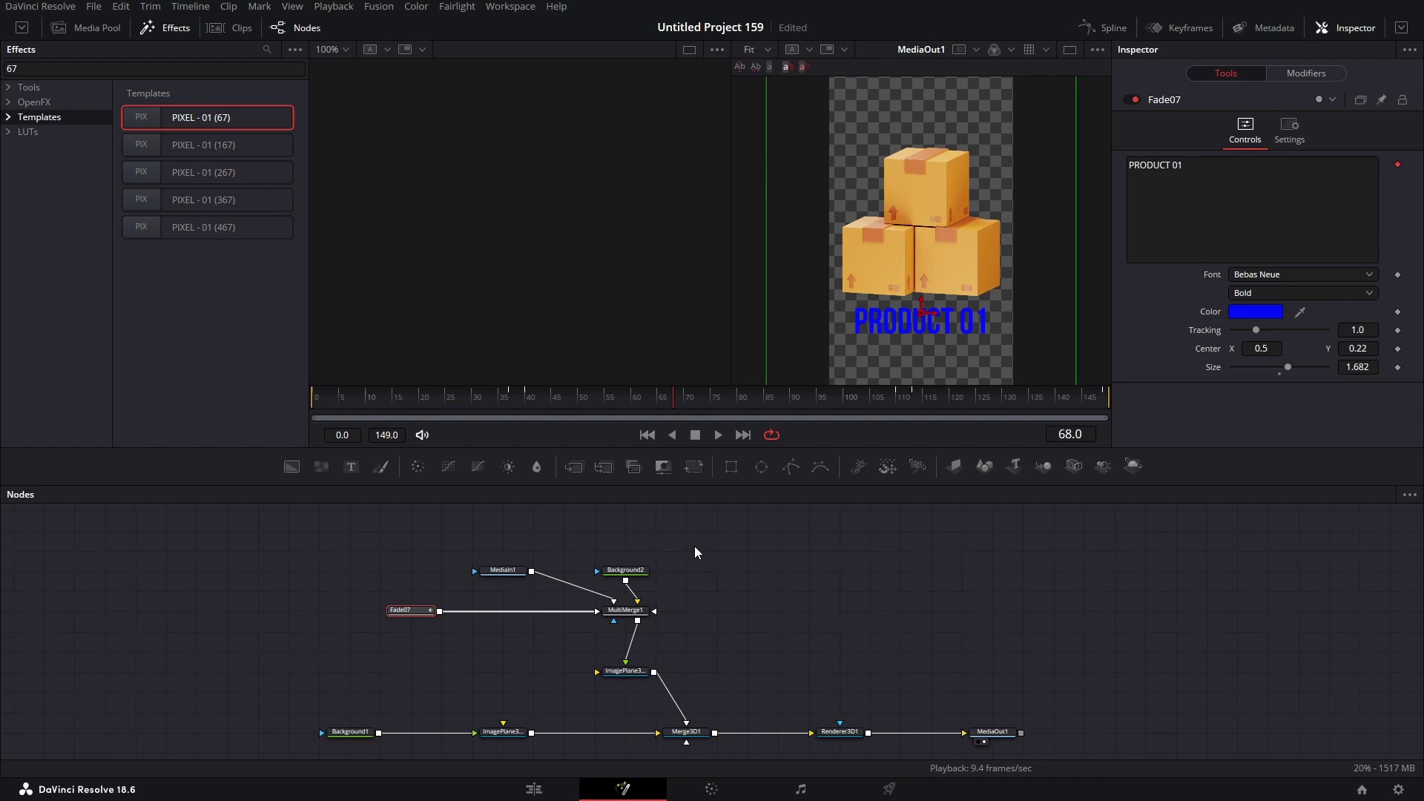
# Duplicate the product's image, title, background, MultiMerge and ImagePlane3D nodes beside the originals and connect the copied ImagePlane3D to Merge3D1.
pyautogui.click(423, 533)
pyautogui.moveTo(312, 523); pyautogui.dragTo(657, 690)
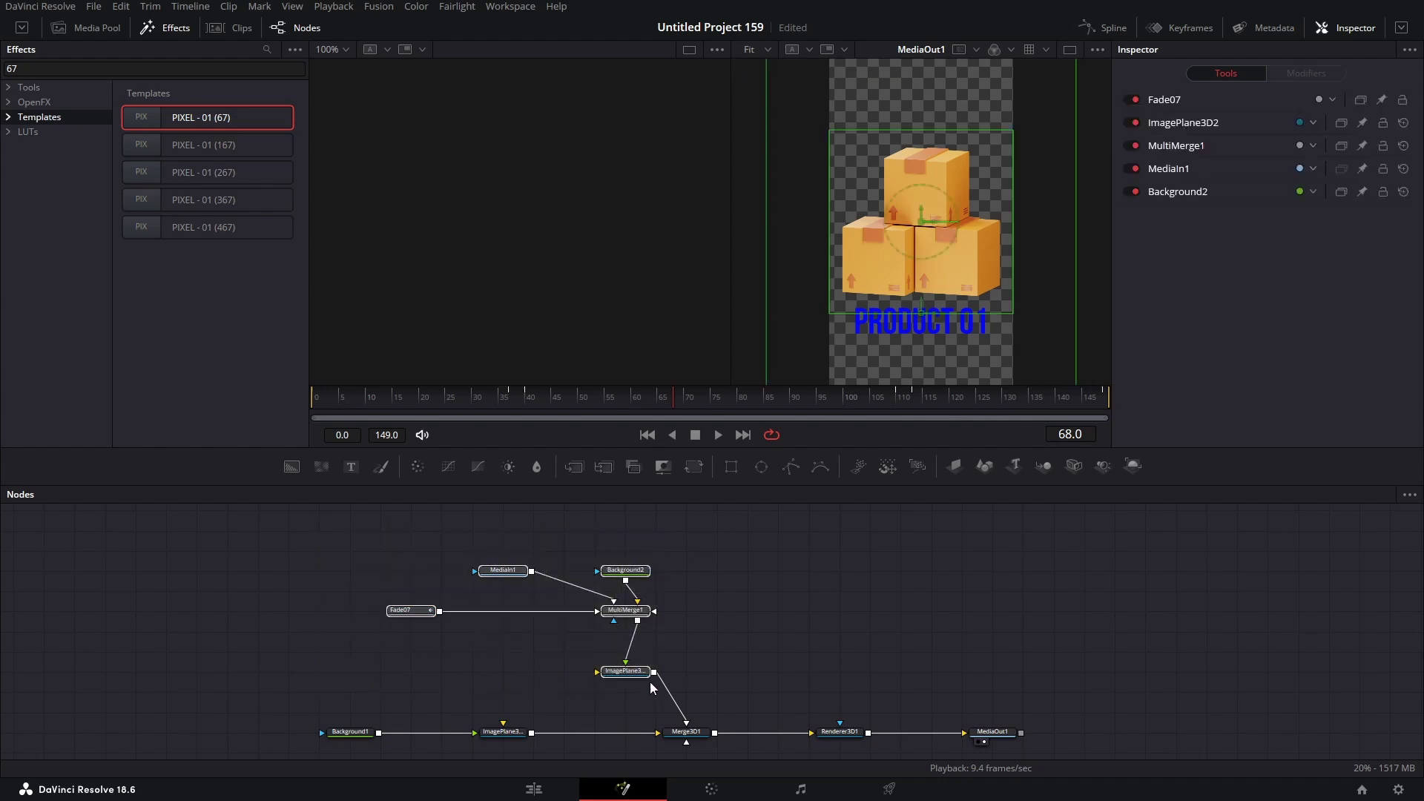
pyautogui.click(755, 587)
pyautogui.hotkey('ctrl', 'v')
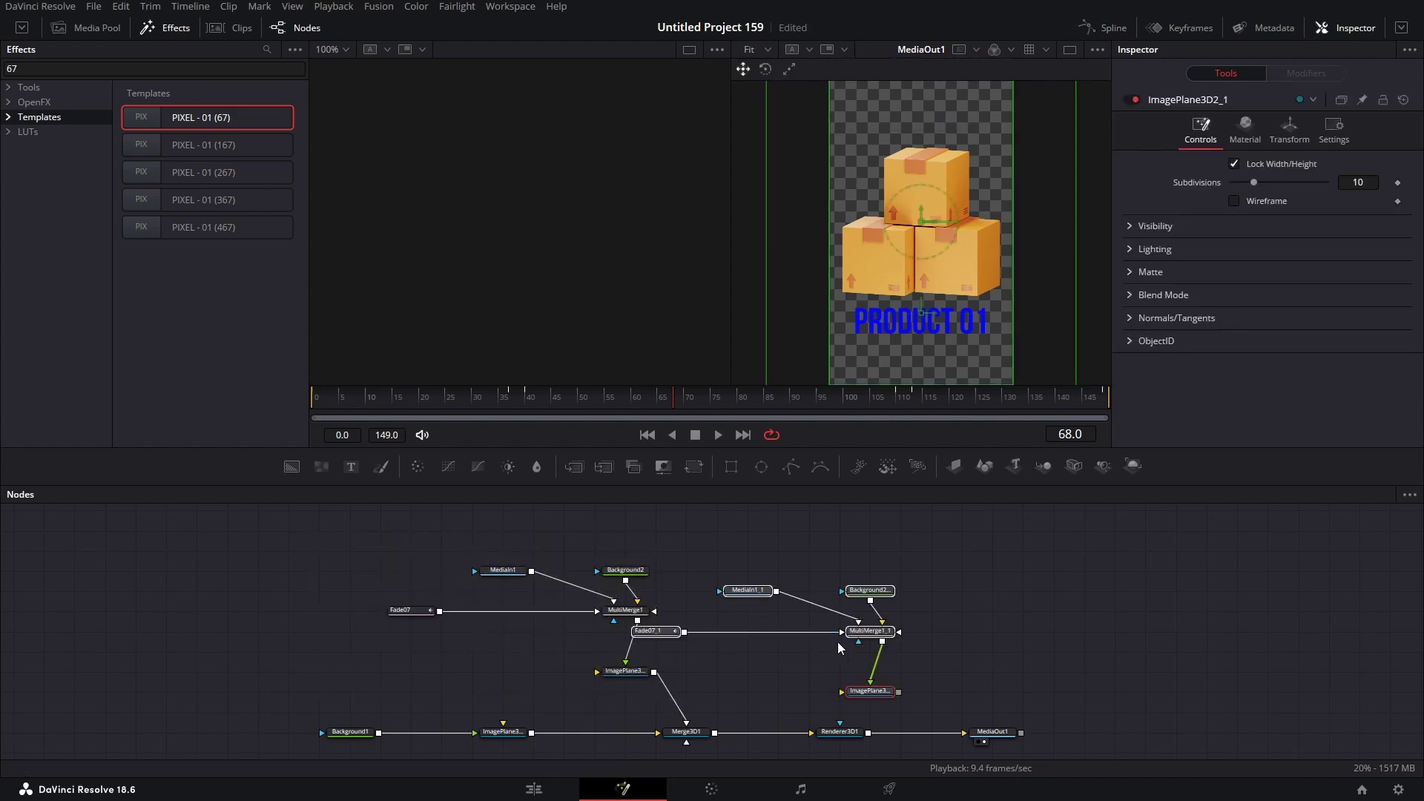
pyautogui.moveTo(861, 624); pyautogui.dragTo(934, 594)
pyautogui.click(855, 643)
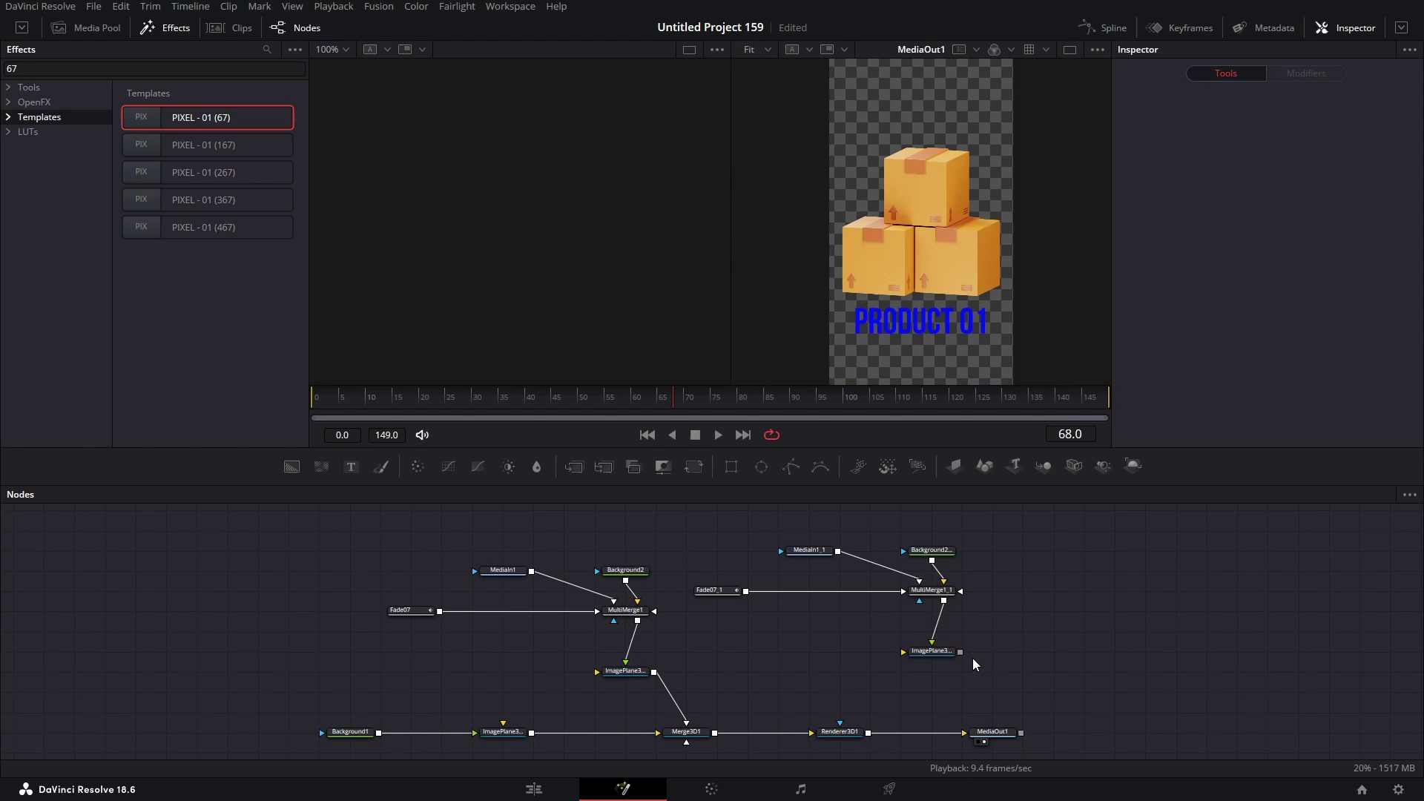
pyautogui.moveTo(960, 652); pyautogui.dragTo(699, 721)
# Move the copied MediaIn1_1 and Fade07_1 nodes to the right of MultiMerge1_1 in the node graph.
pyautogui.moveTo(690, 533); pyautogui.dragTo(816, 619)
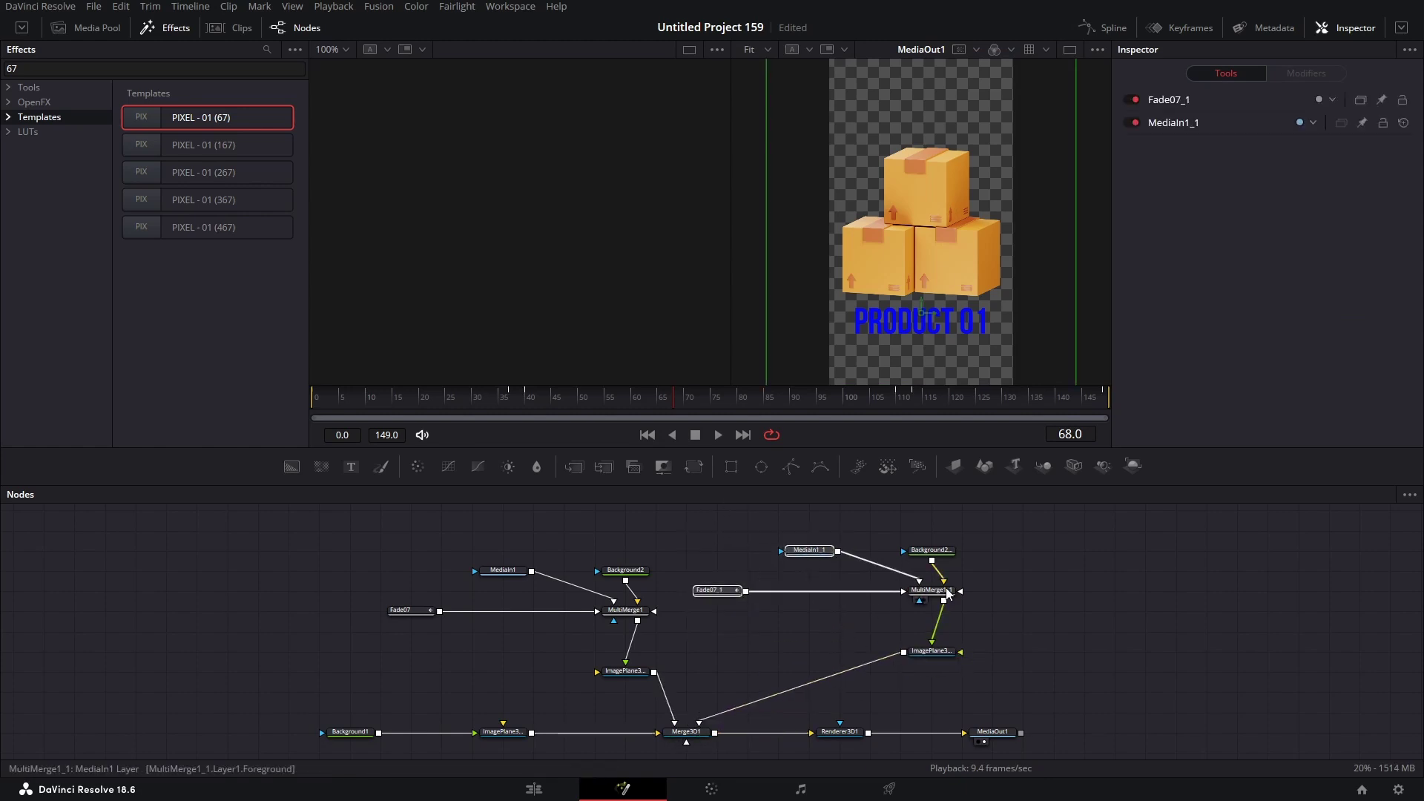
pyautogui.moveTo(718, 597); pyautogui.dragTo(1045, 572)
pyautogui.click(1003, 525)
# Show the Merge3D1 scene in the empty viewer.
pyautogui.scroll(-6, 739, 591)
pyautogui.scroll(1, 877, 564)
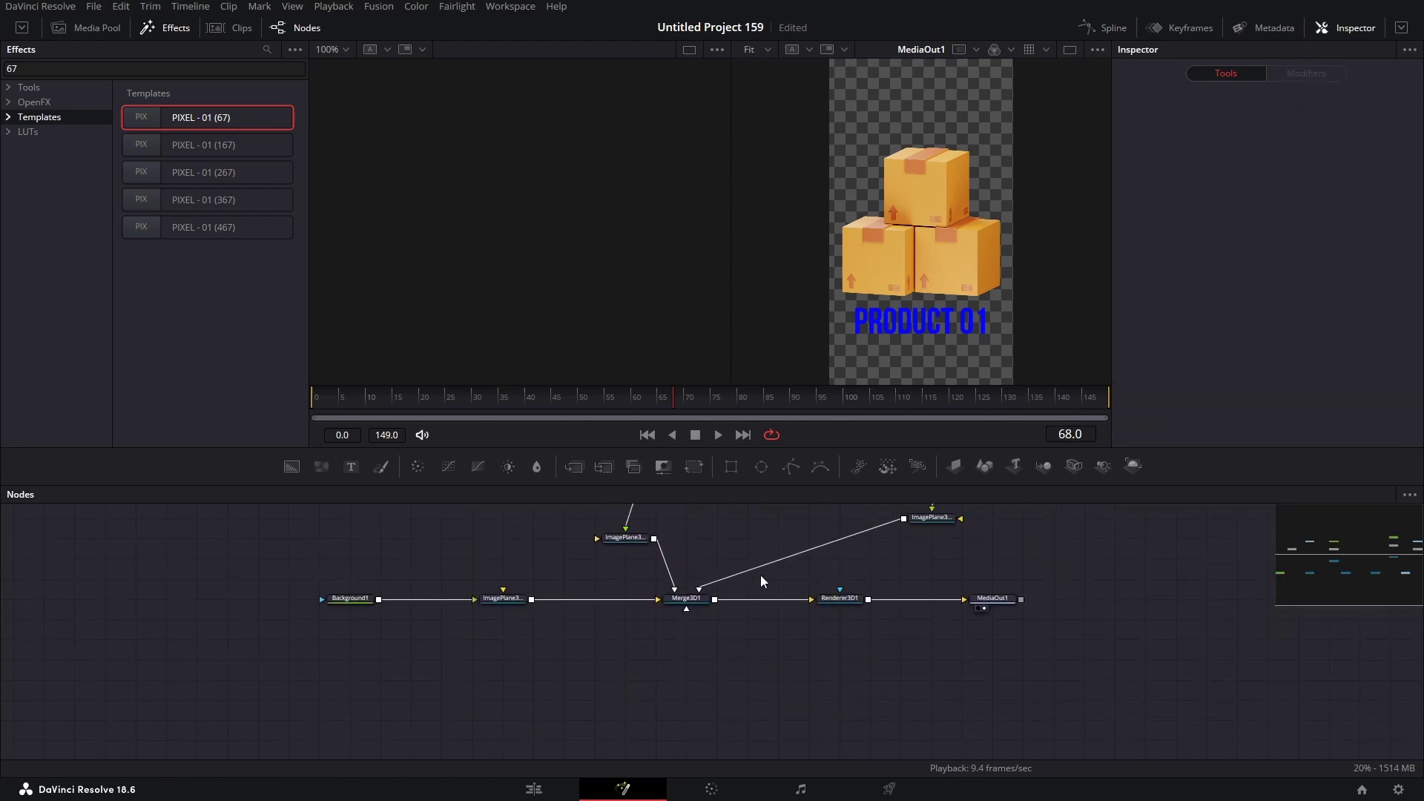
pyautogui.click(676, 598)
pyautogui.press('1')
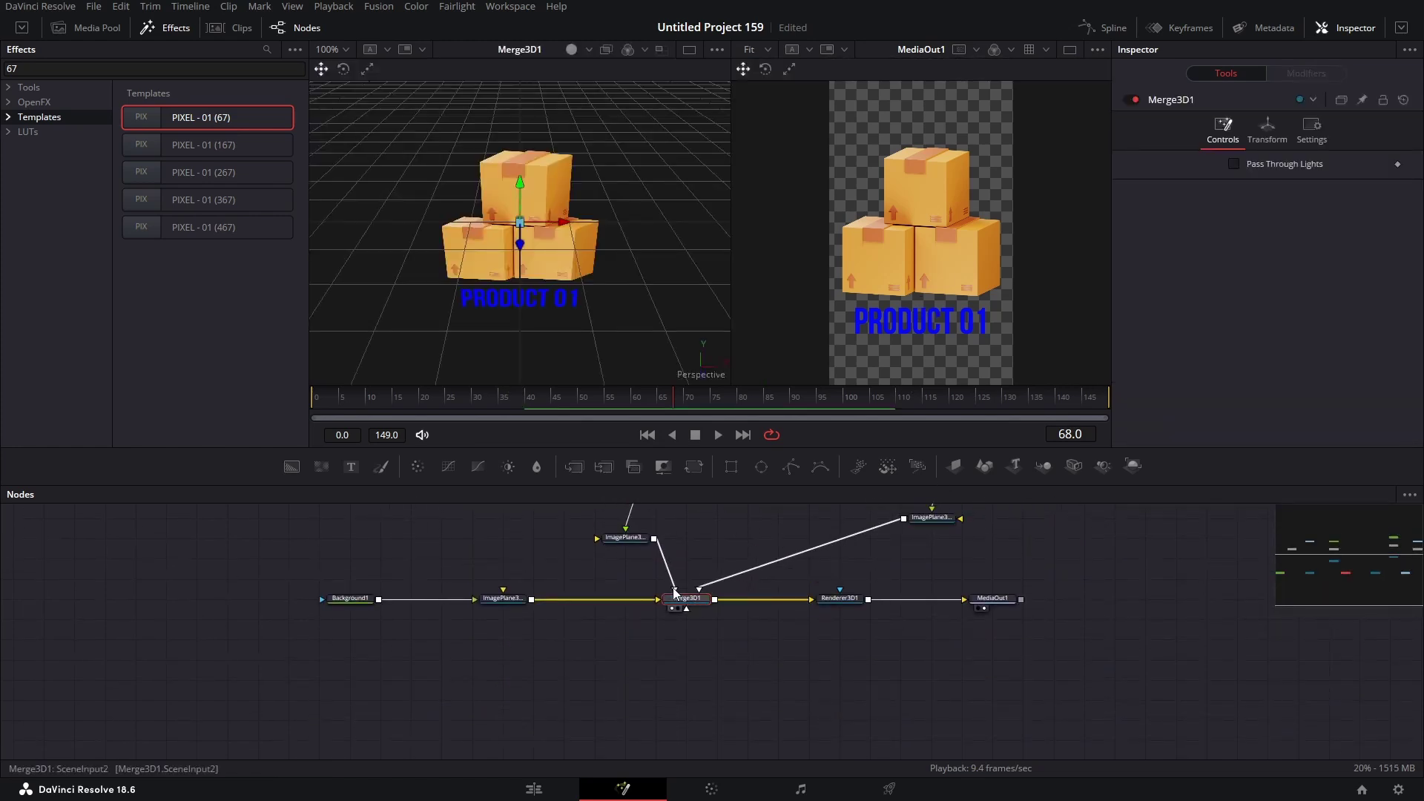
pyautogui.scroll(-3, 546, 264)
# Move the copied ImagePlane3D along the X axis so the second product stands beside the first.
pyautogui.moveTo(563, 221); pyautogui.dragTo(697, 223)
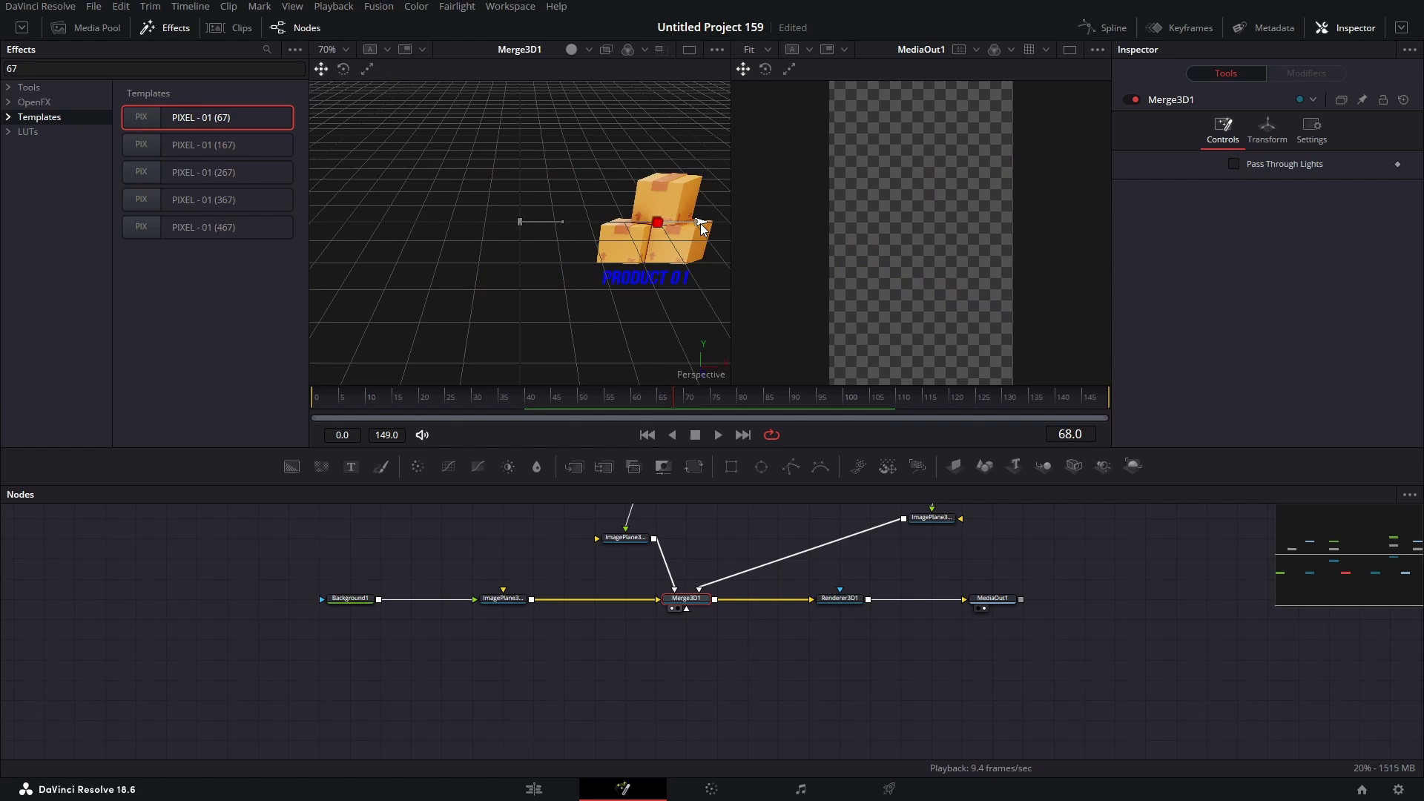
pyautogui.hotkey('ctrl', 'z')
pyautogui.click(918, 522)
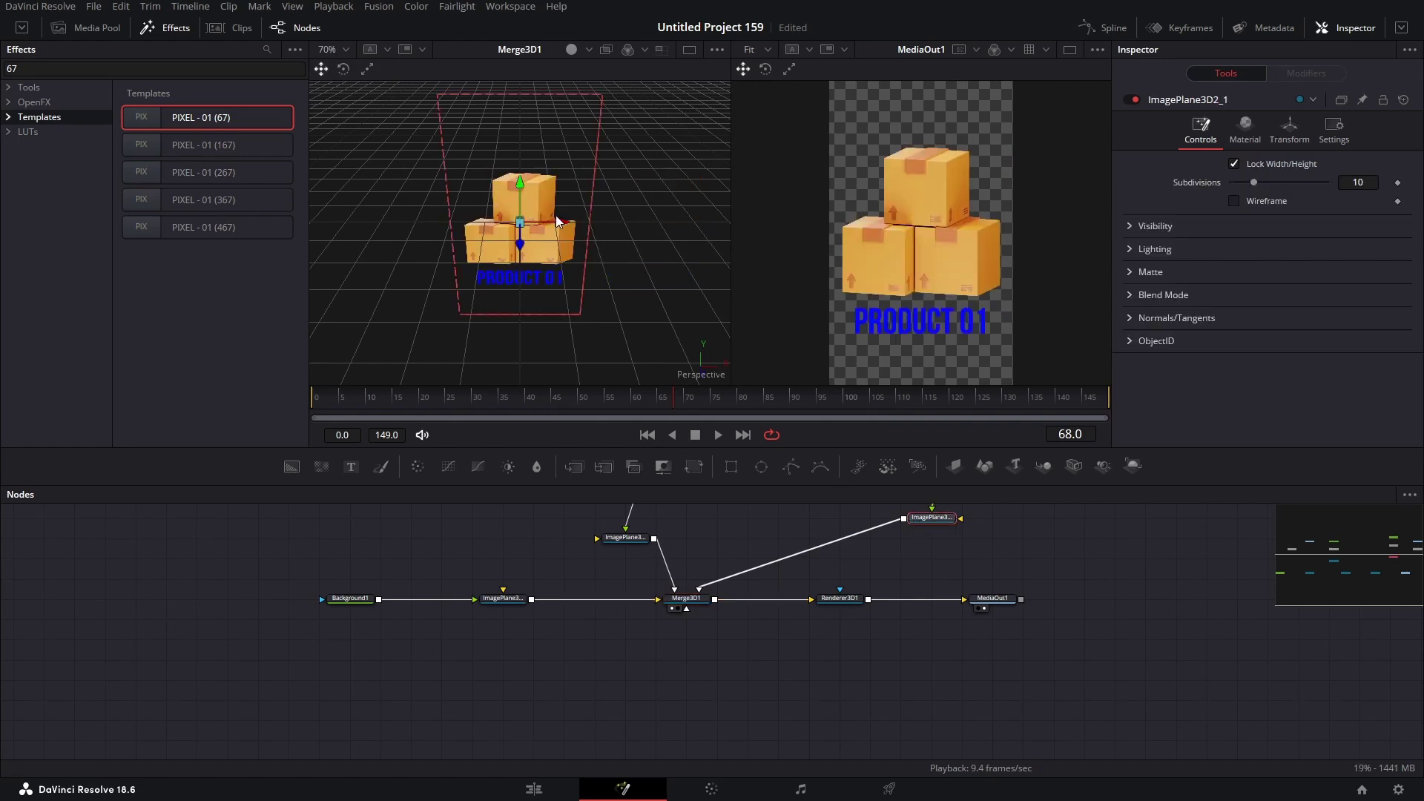
pyautogui.moveTo(563, 223); pyautogui.dragTo(721, 233)
pyautogui.scroll(-4, 696, 244)
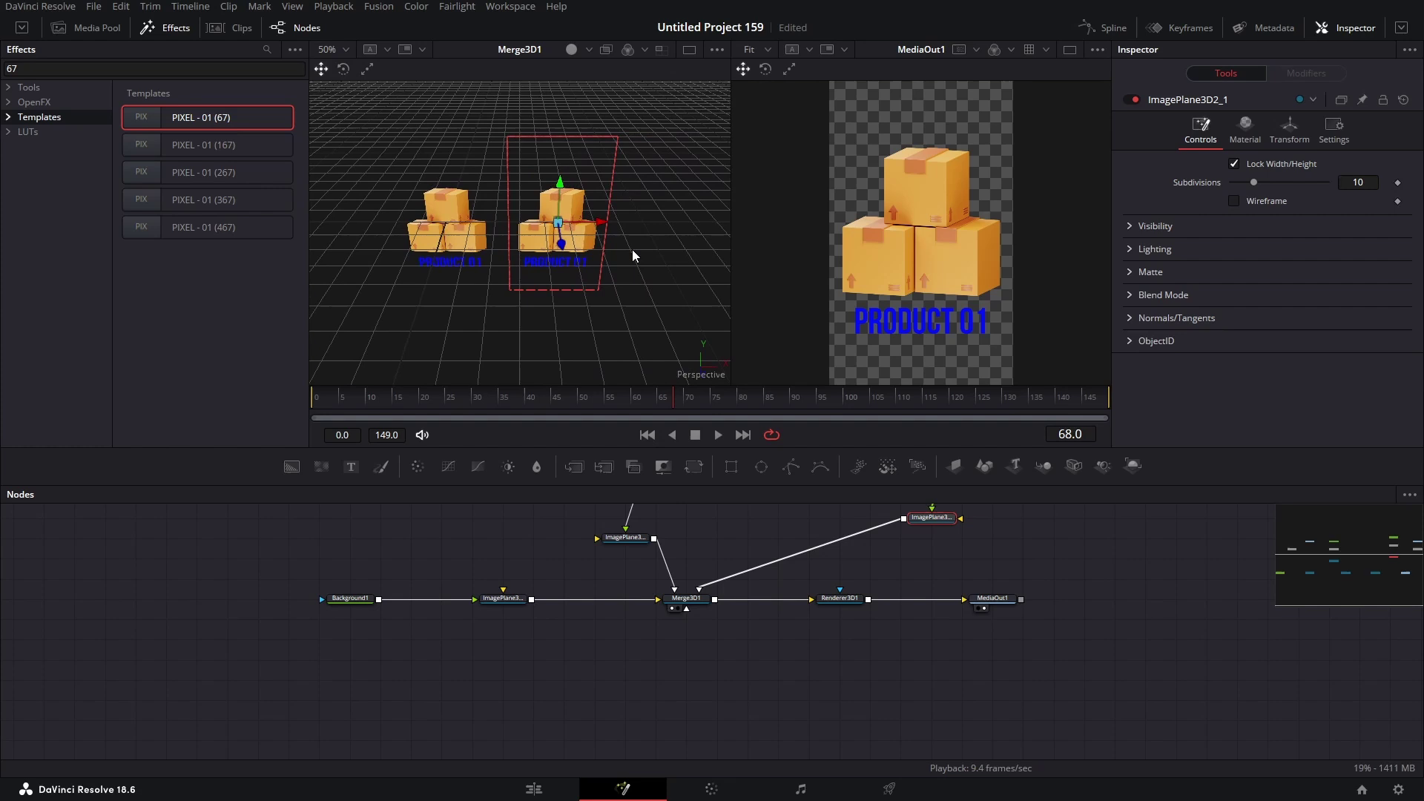
# Add a Camera3D node below Merge3D1 and connect it to Merge3D1.
pyautogui.click(675, 643)
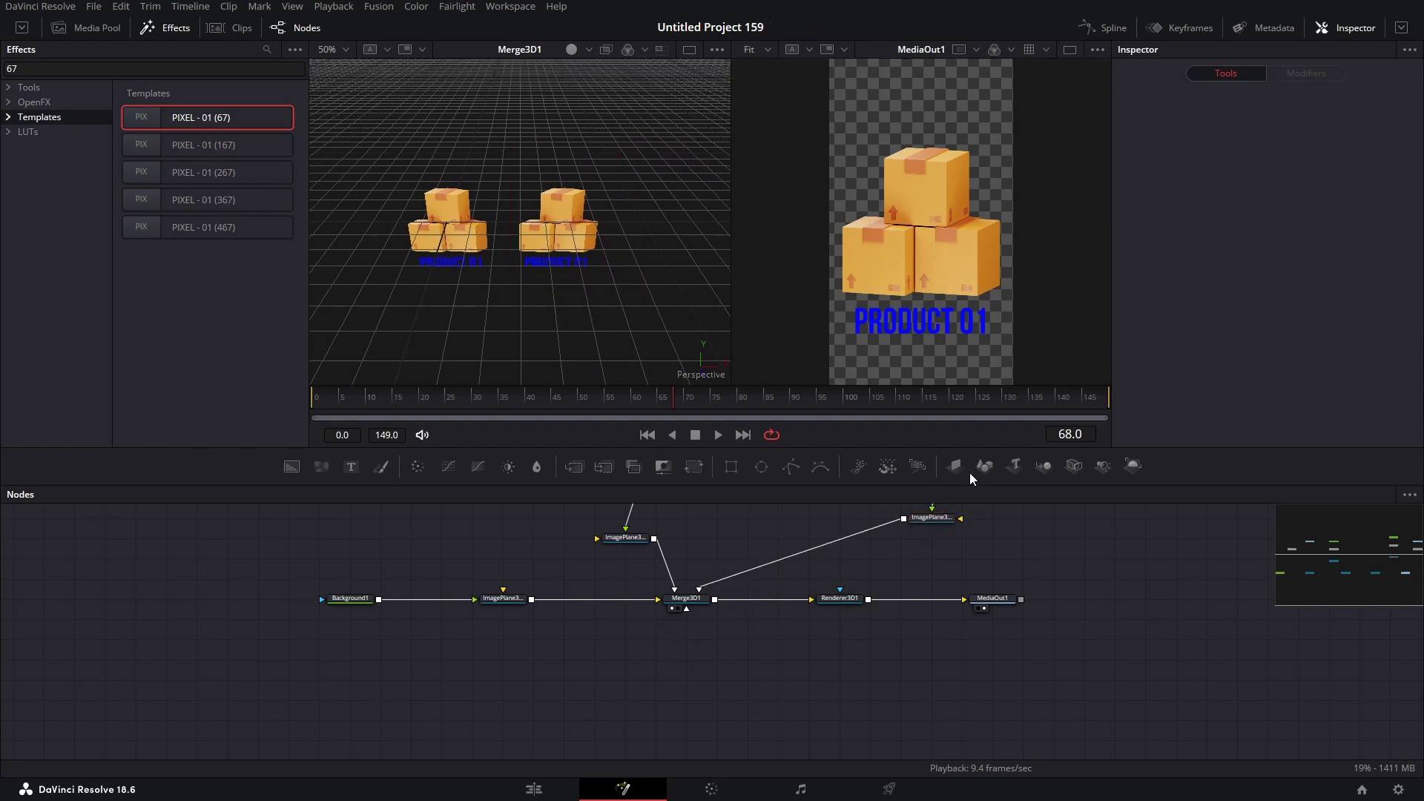
pyautogui.click(1074, 467)
pyautogui.moveTo(715, 660); pyautogui.dragTo(694, 597)
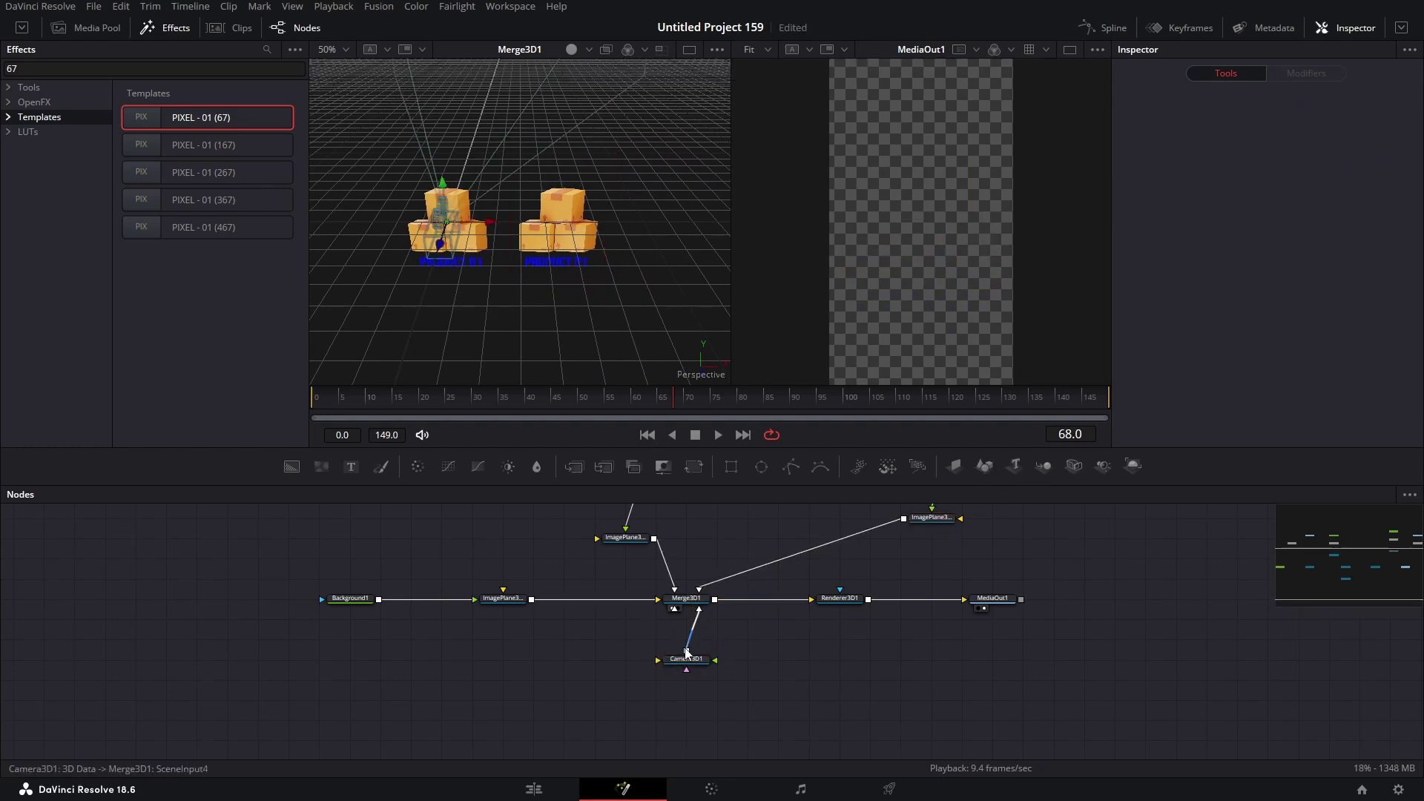
# Move the camera back along the Z axis to about 7.25 to frame the first product.
pyautogui.click(687, 655)
pyautogui.scroll(-5, 476, 249)
pyautogui.moveTo(493, 246); pyautogui.dragTo(487, 531)
pyautogui.moveTo(490, 369); pyautogui.dragTo(488, 315)
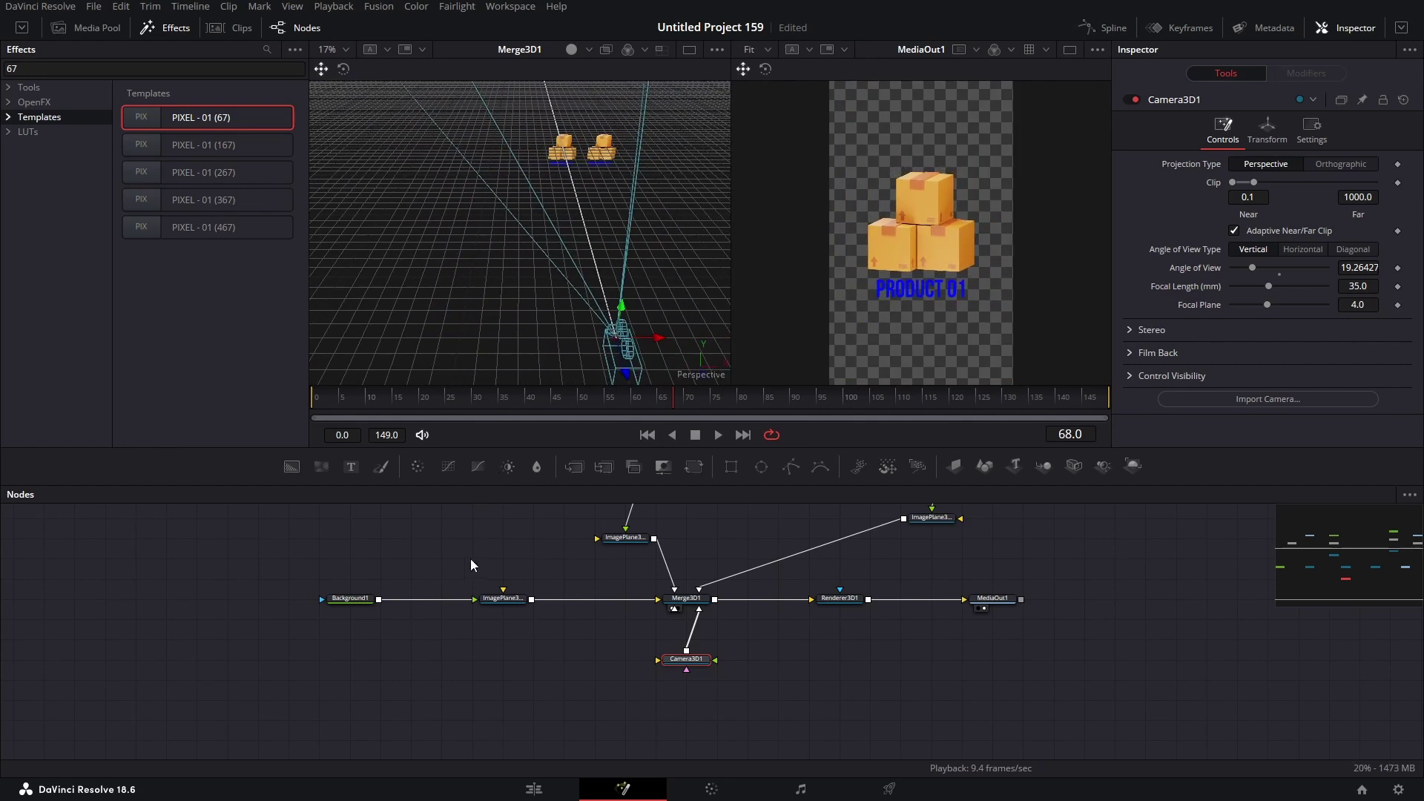
# Keyframe the camera's X, Y and Z translation at frame 0 and close the effects library.
pyautogui.click(341, 397)
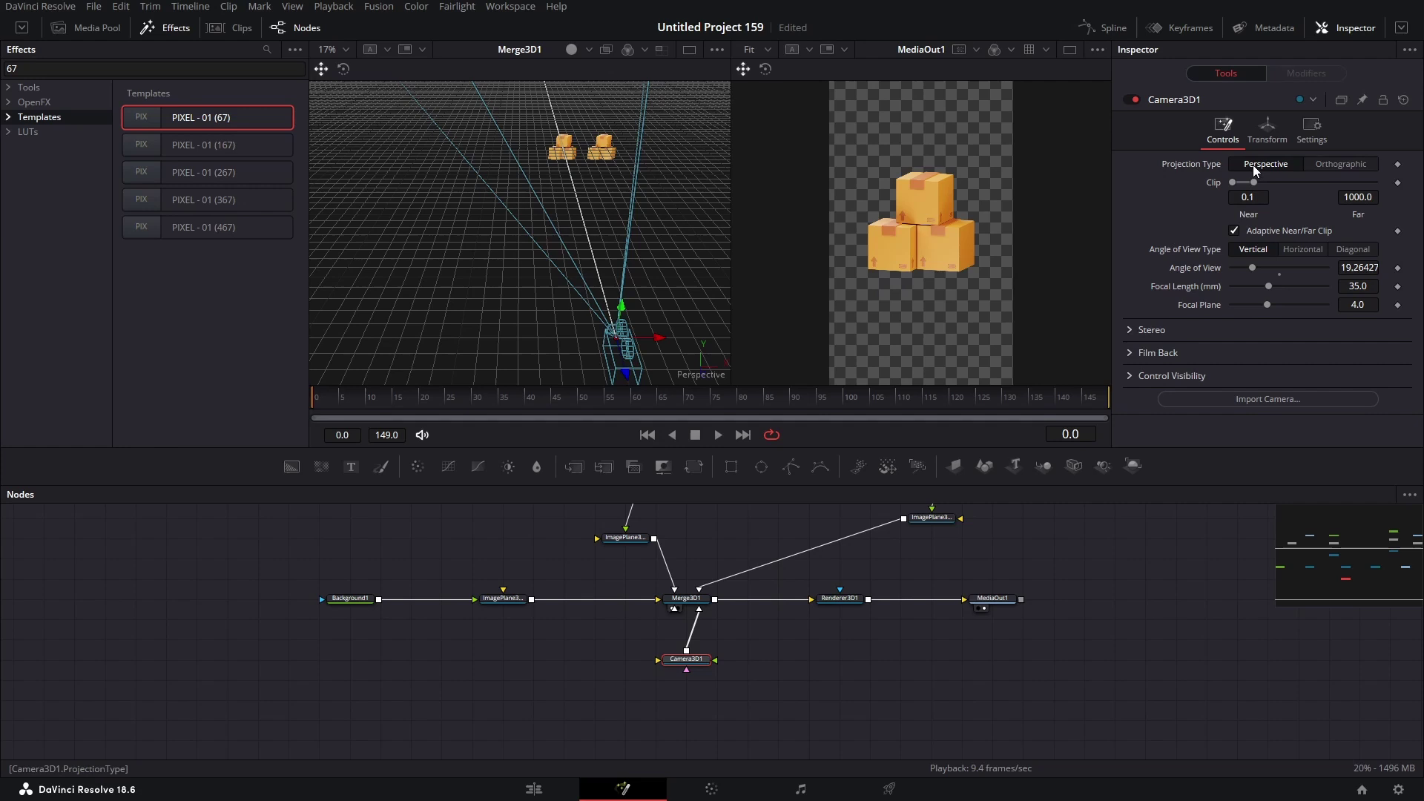
pyautogui.click(1268, 131)
pyautogui.click(1399, 218)
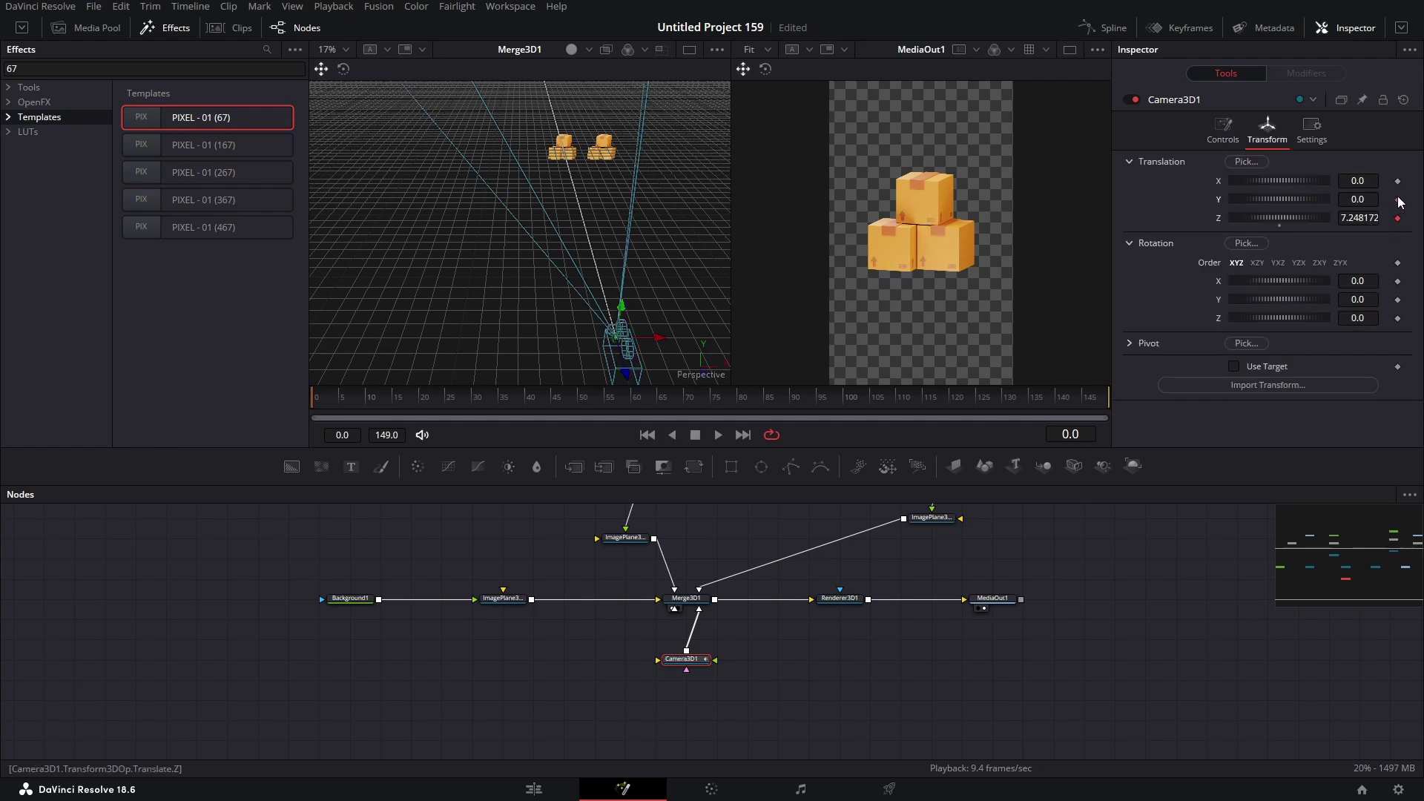
pyautogui.click(1398, 182)
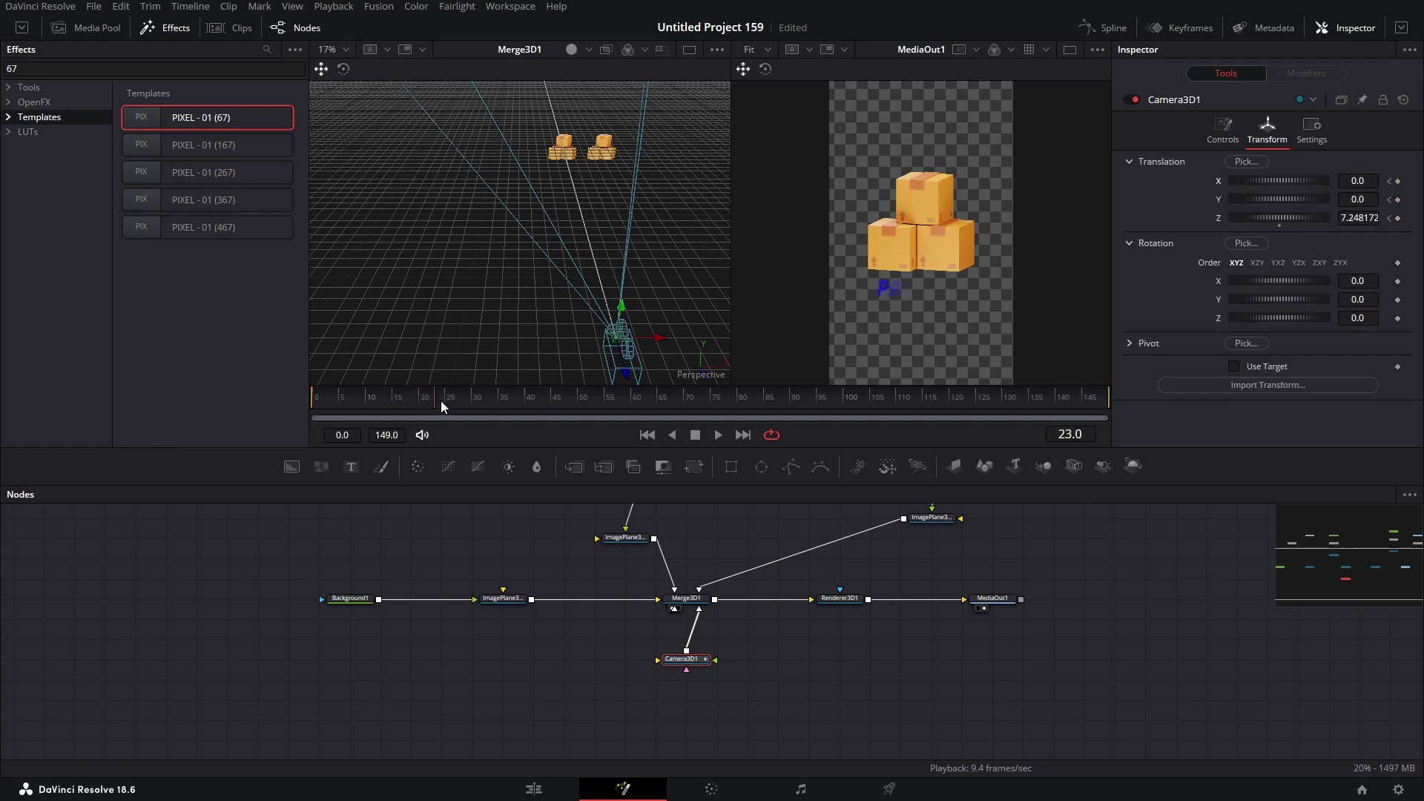
pyautogui.click(175, 29)
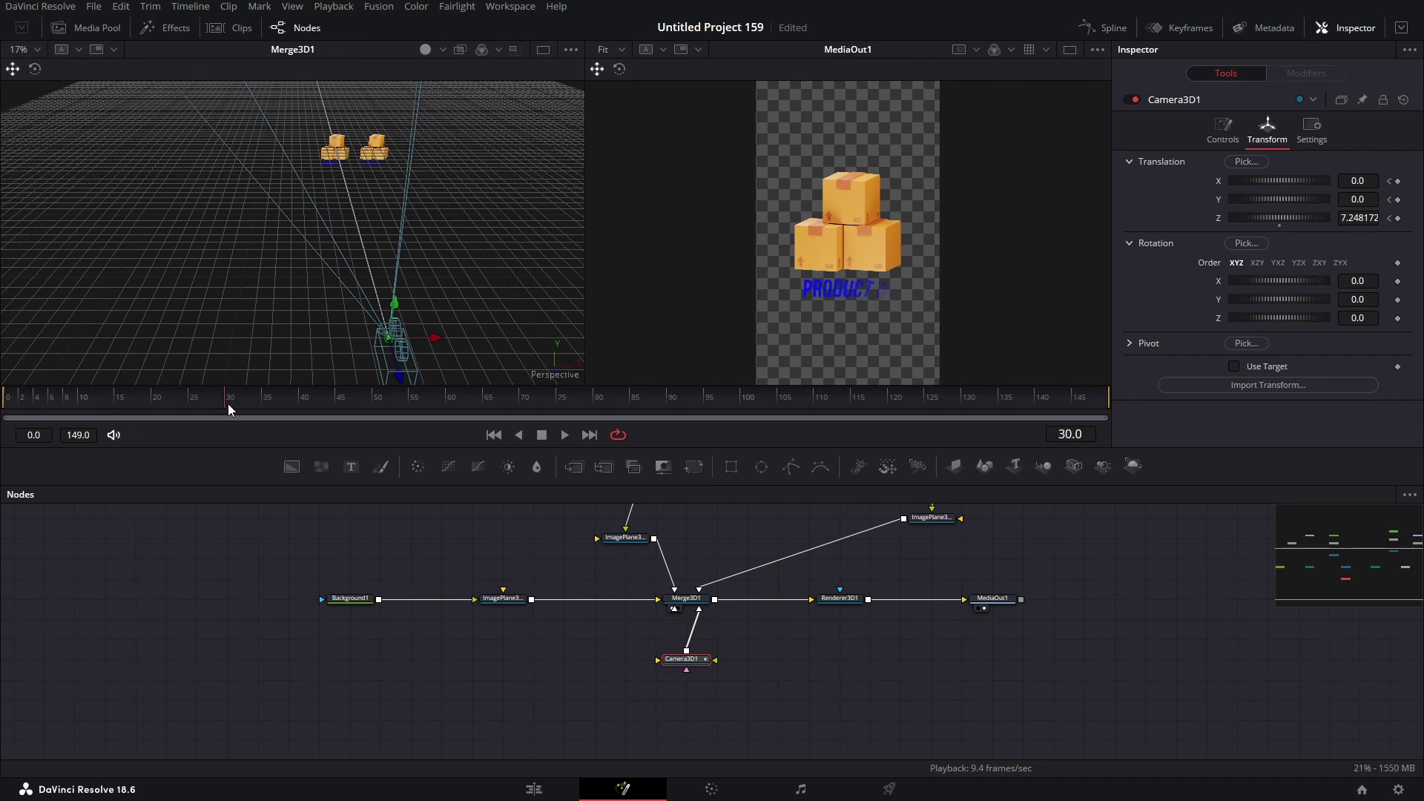
# Set the camera's Z translation to about 1.97 at frame 0 and hold its framing position with translation keyframes at frames 30 and 60.
pyautogui.click(1390, 218)
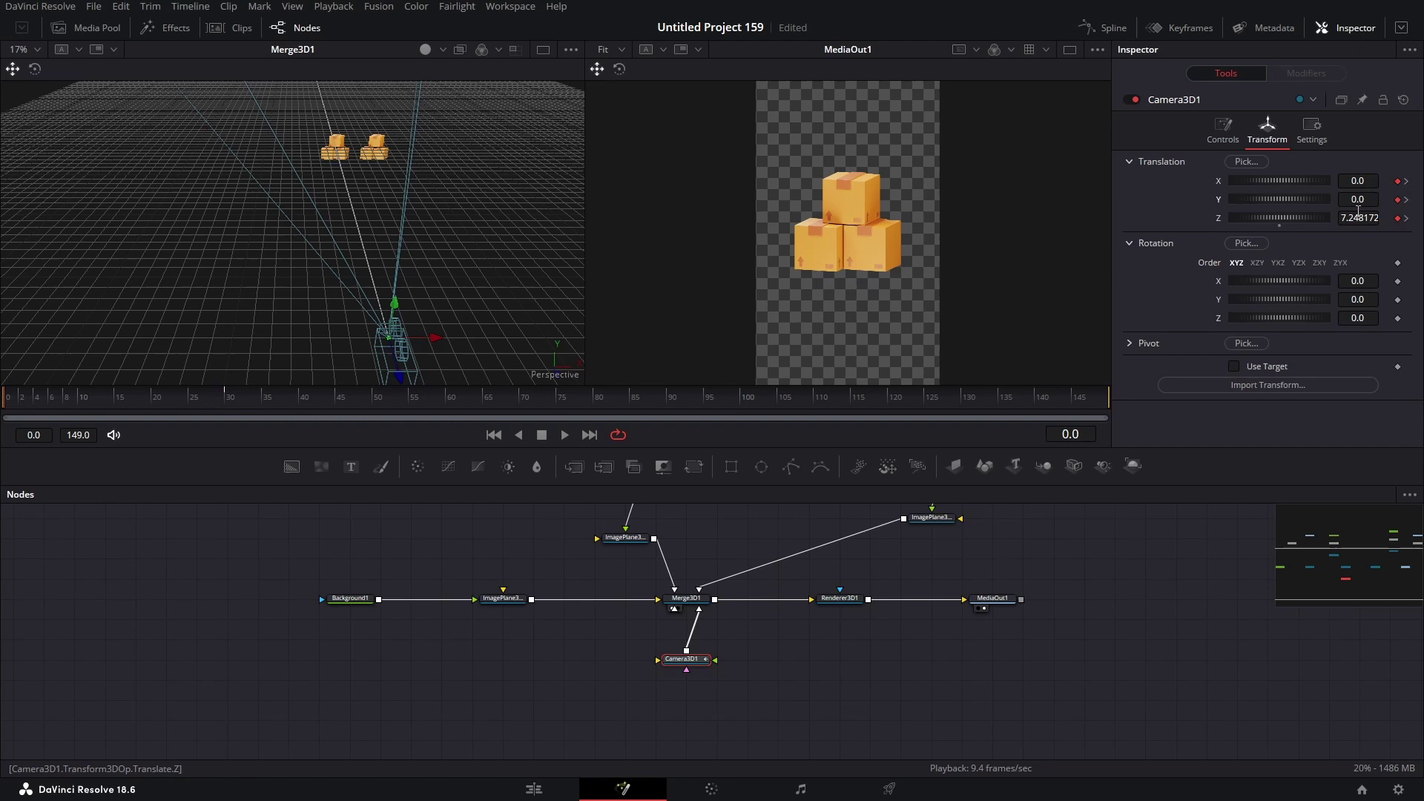
pyautogui.moveTo(1376, 218); pyautogui.dragTo(1246, 218)
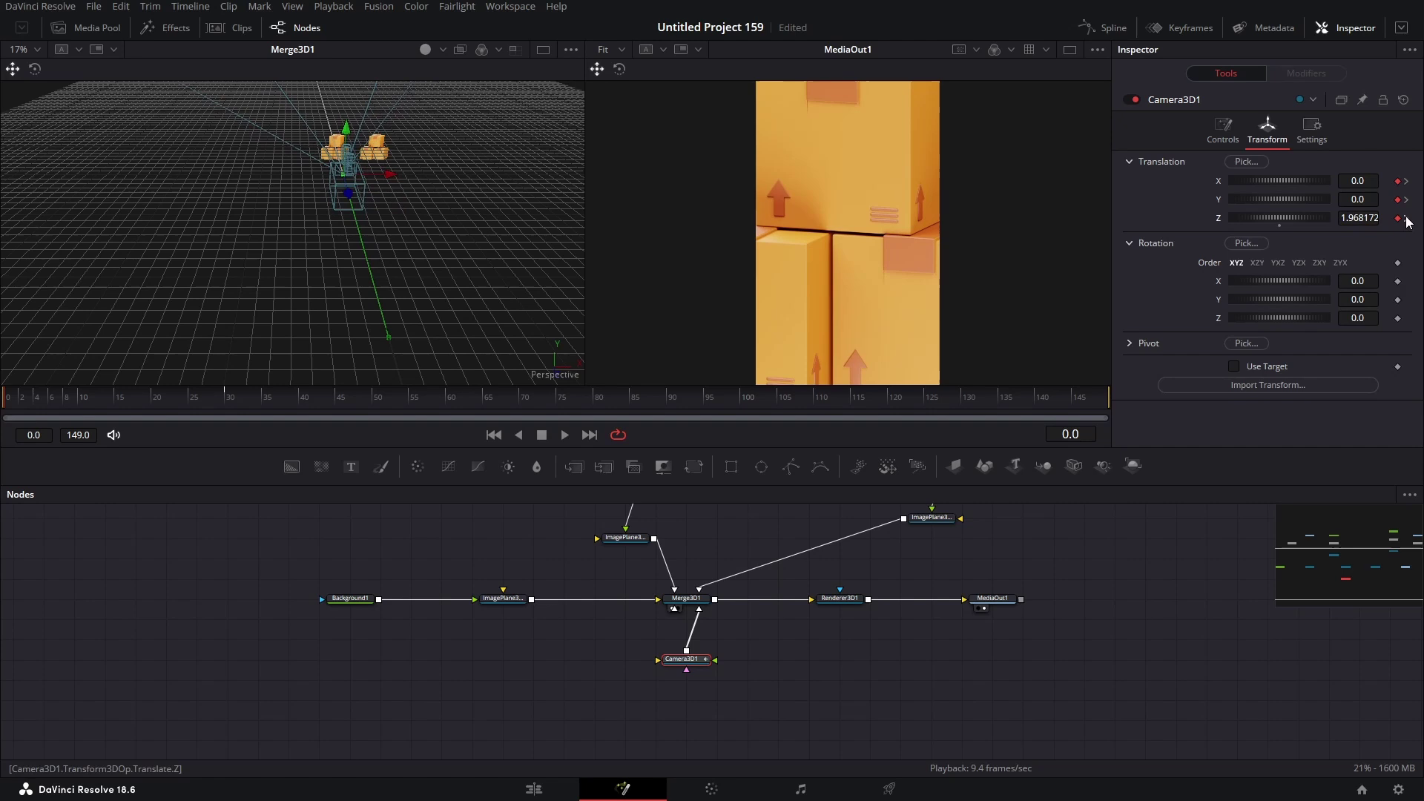
pyautogui.click(1405, 218)
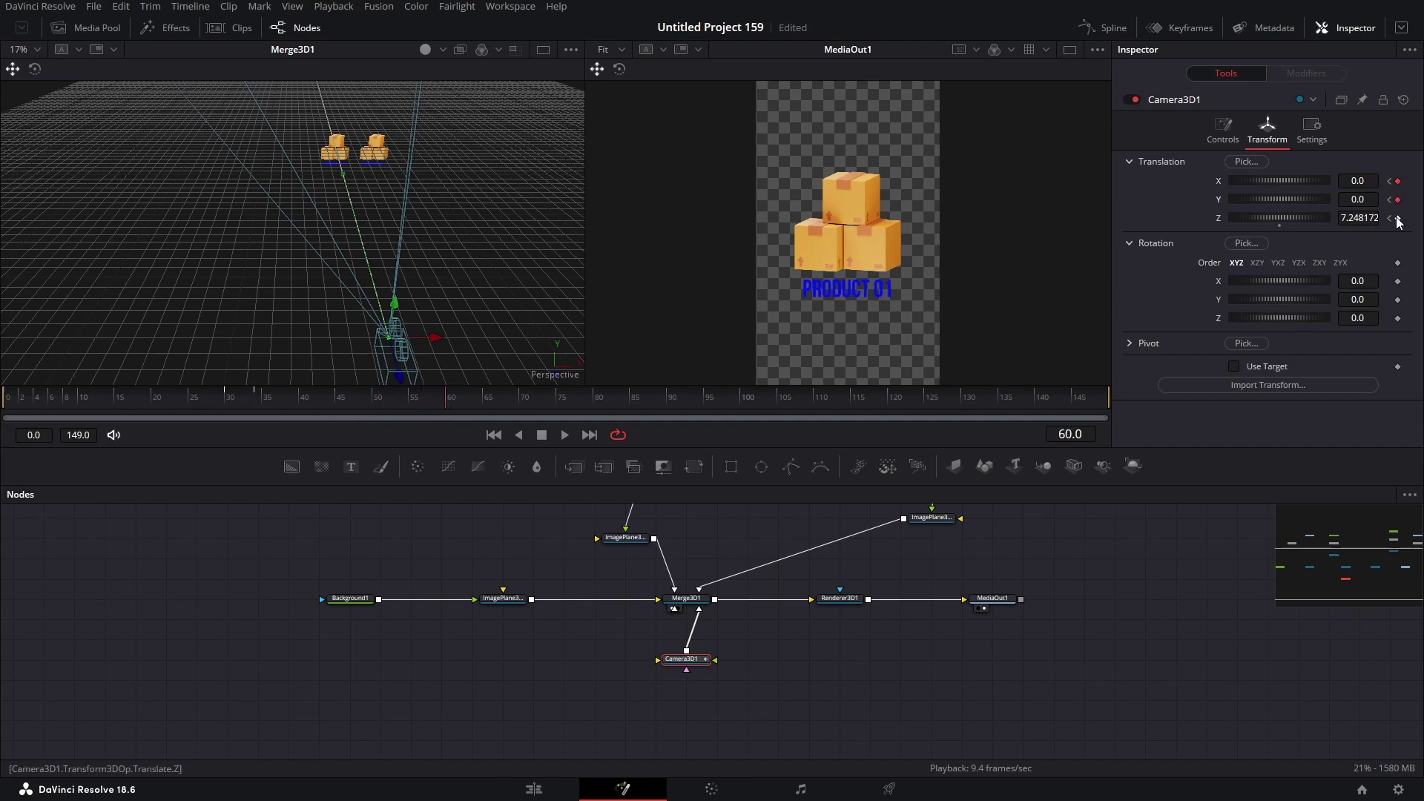
# Change the copied title of the second product to "PRODUCT 02".
pyautogui.scroll(2, 931, 526)
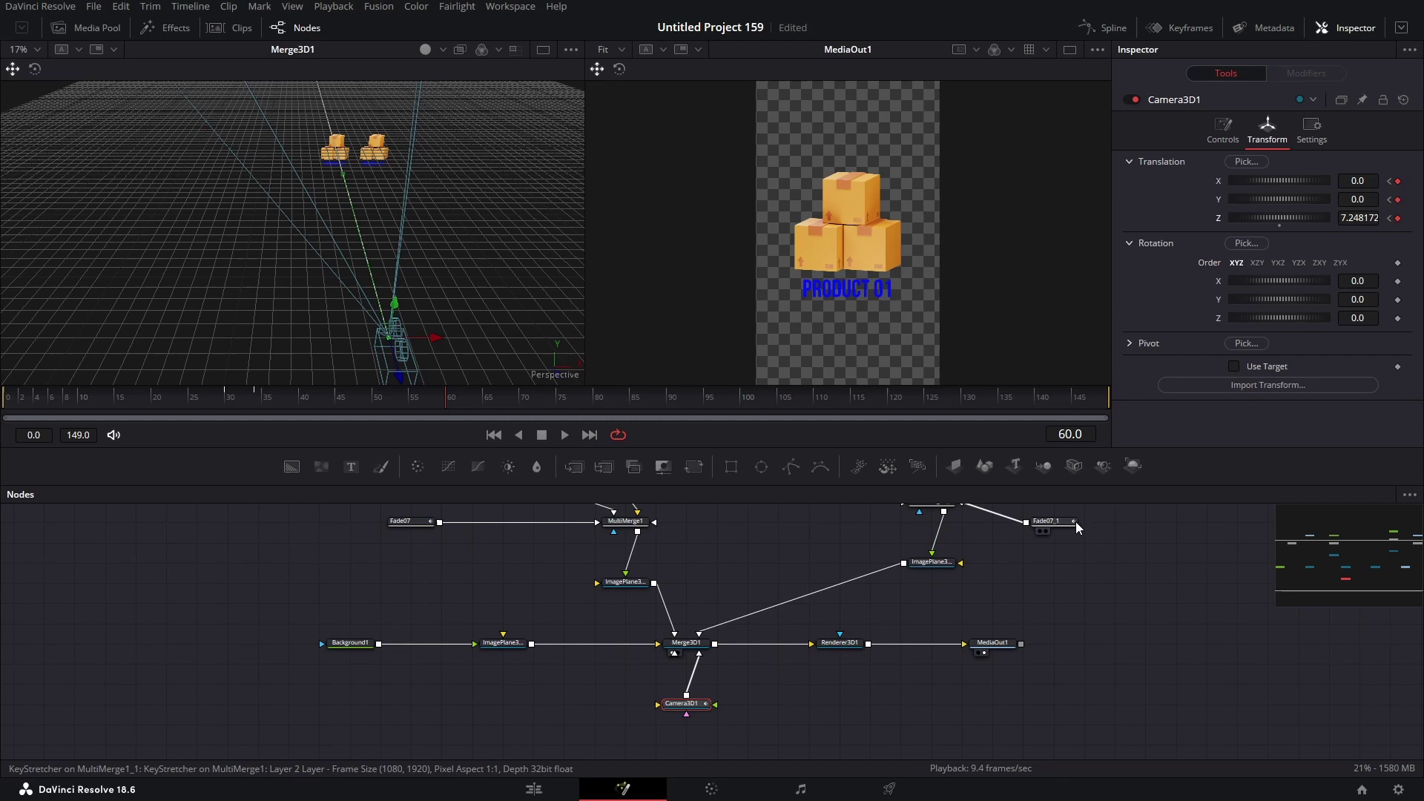
pyautogui.click(1061, 533)
pyautogui.click(1206, 241)
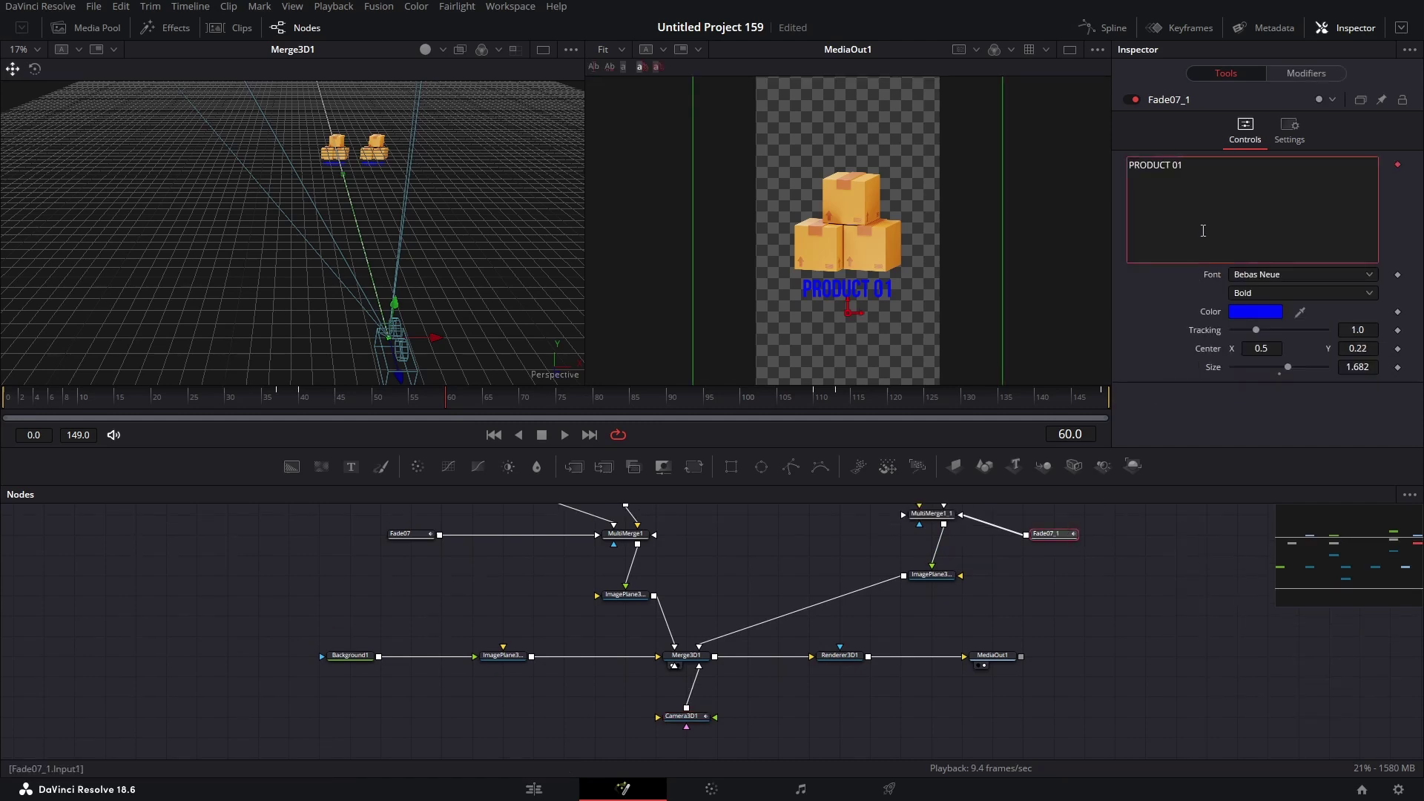
pyautogui.click(1140, 292)
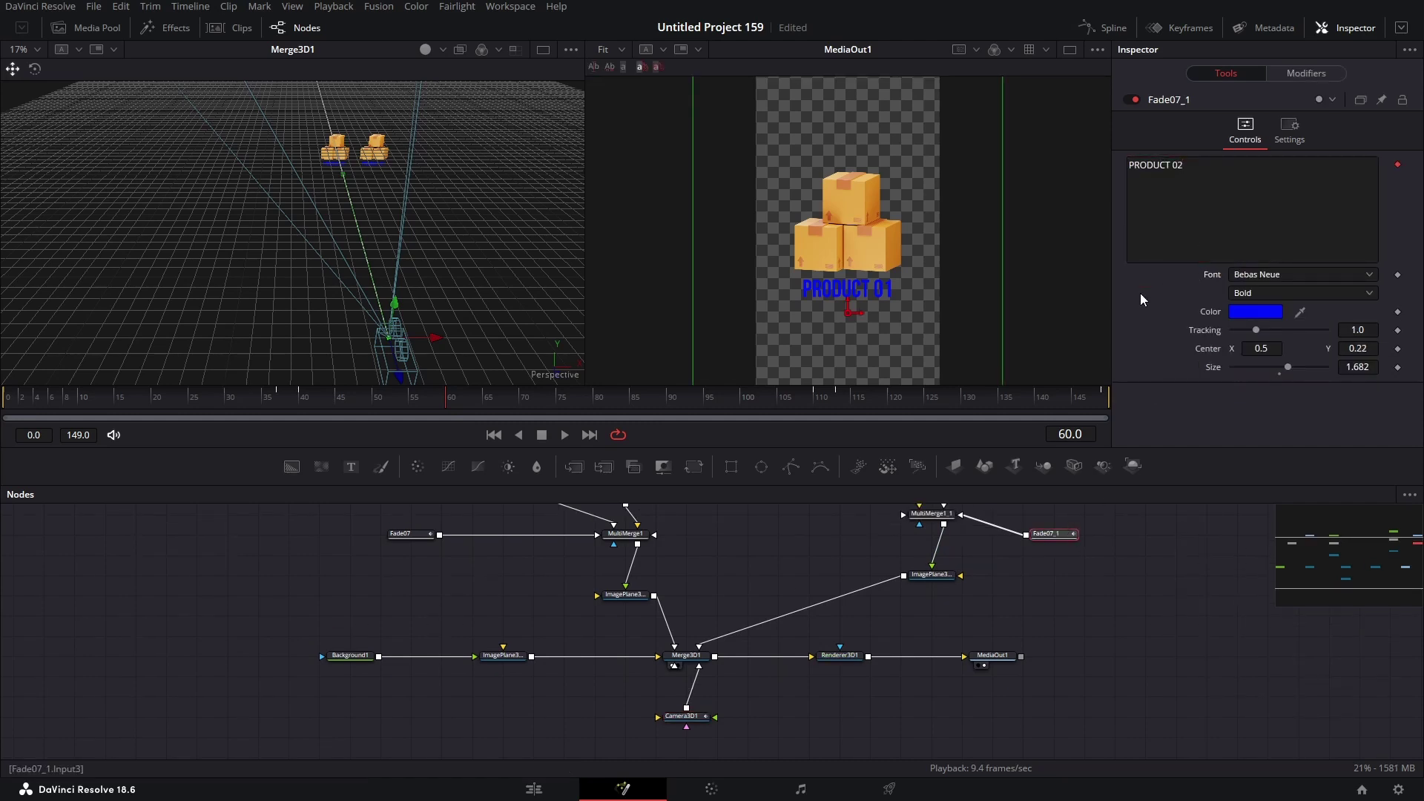
# Keyframe the camera's X translation at 1.109 on frame 60, and X at 0.589 with Z at about 14.4 on frame 110.
pyautogui.scroll(-2, 761, 661)
pyautogui.click(699, 649)
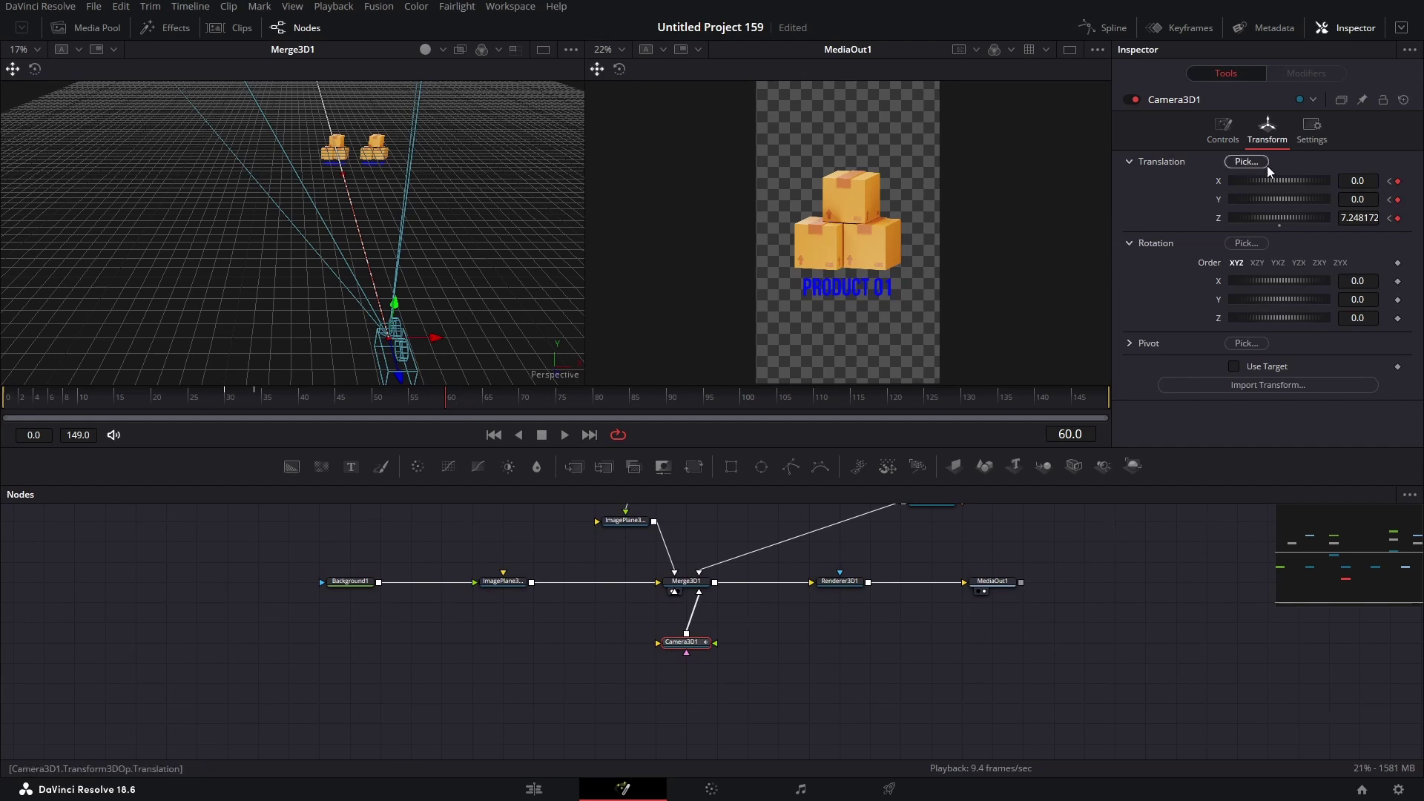
pyautogui.moveTo(1372, 181); pyautogui.dragTo(1423, 180)
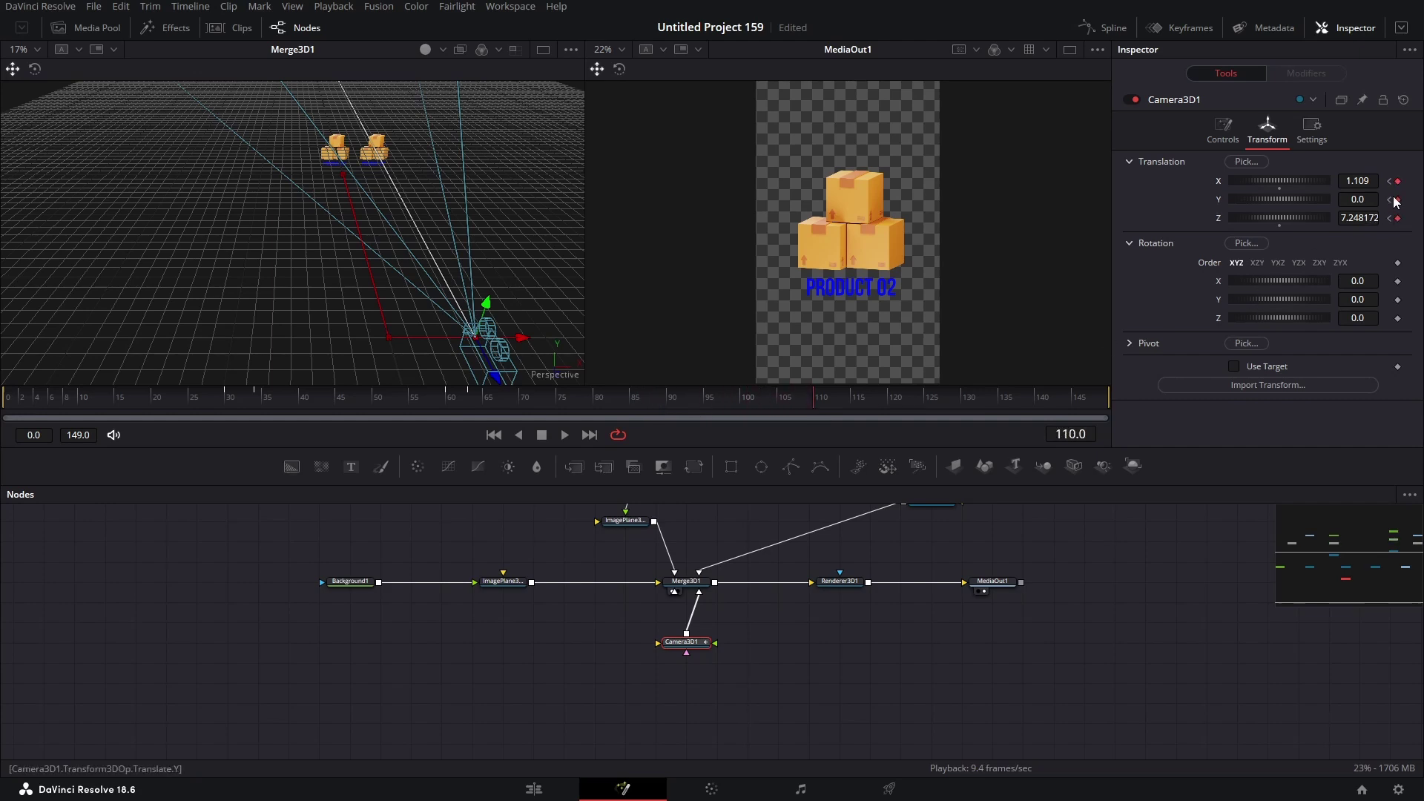
pyautogui.moveTo(1371, 217); pyautogui.dragTo(1261, 180)
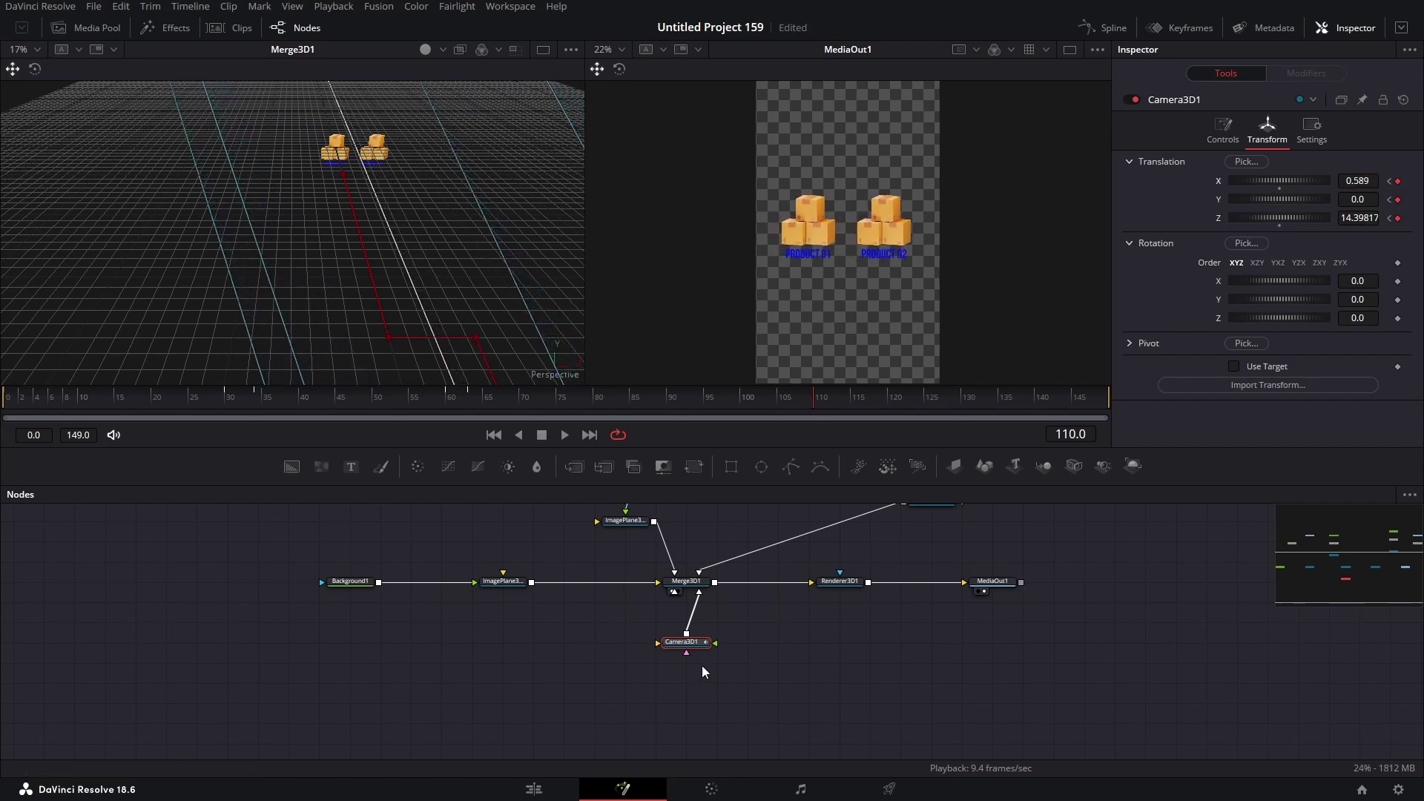
# Display Camera3D1's curves in the spline editor and apply Out Cubic easing to the first camera move between frames 0 and 30.
pyautogui.scroll(-2, 750, 674)
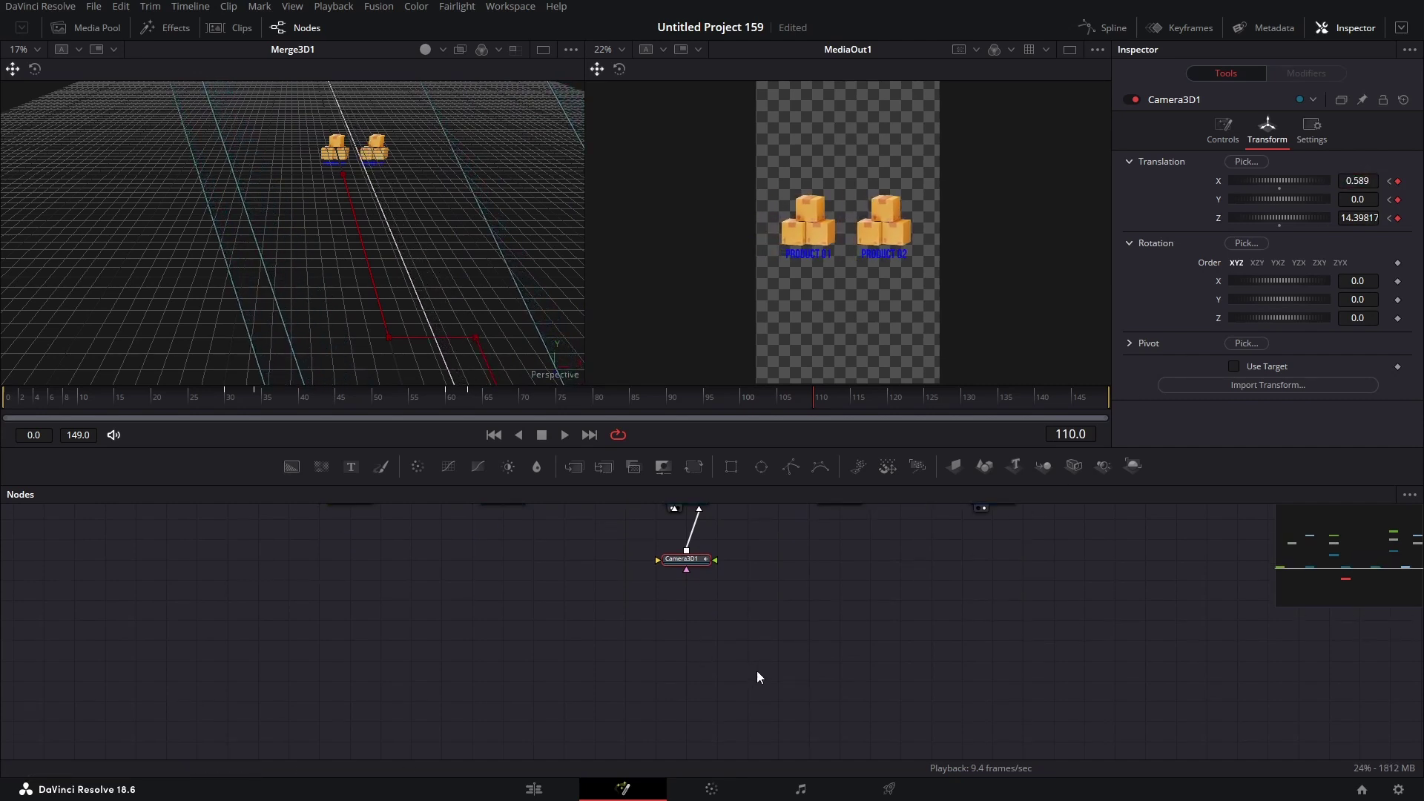
pyautogui.click(1114, 33)
pyautogui.click(67, 532)
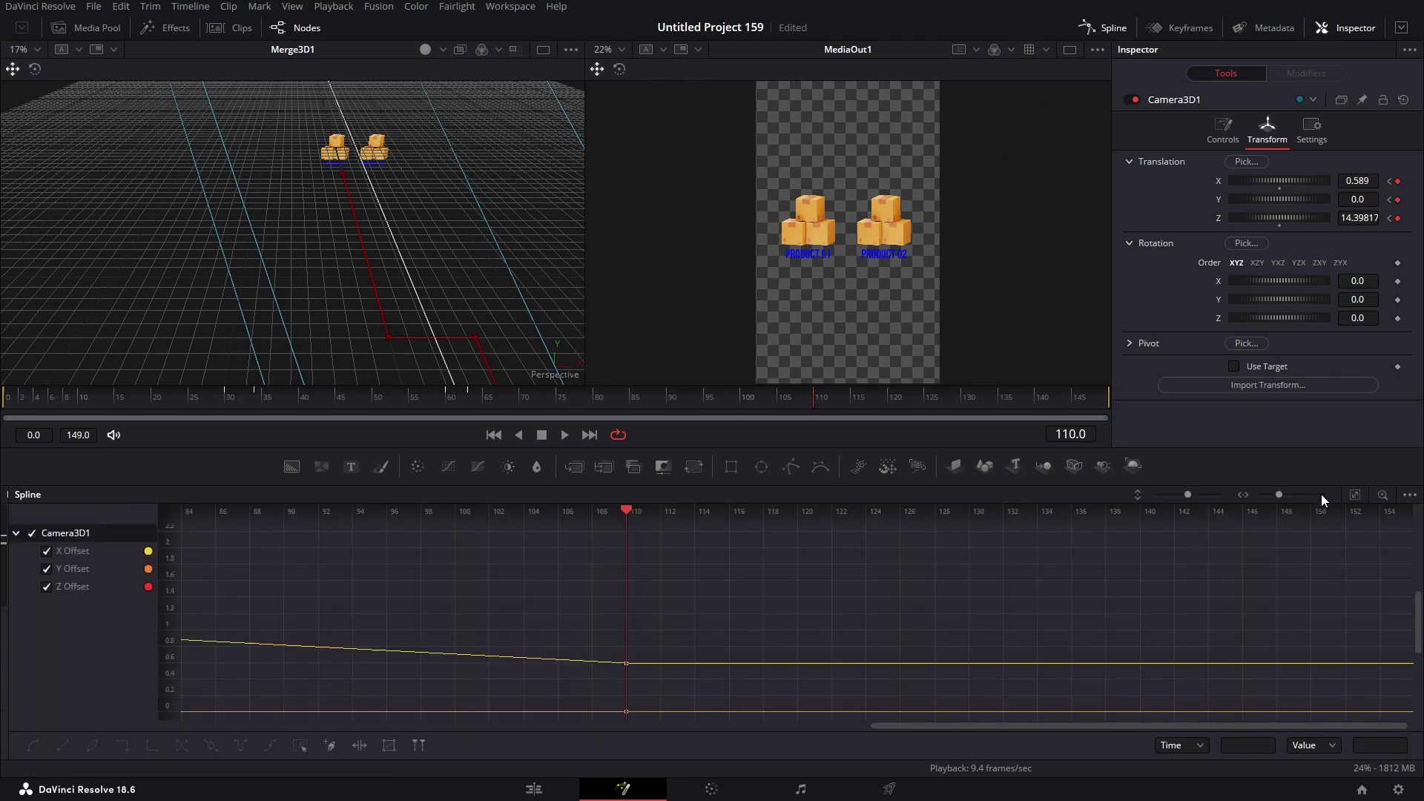
pyautogui.click(1354, 495)
pyautogui.moveTo(691, 579); pyautogui.dragTo(432, 676)
pyautogui.rightClick(426, 623)
pyautogui.moveTo(501, 402)
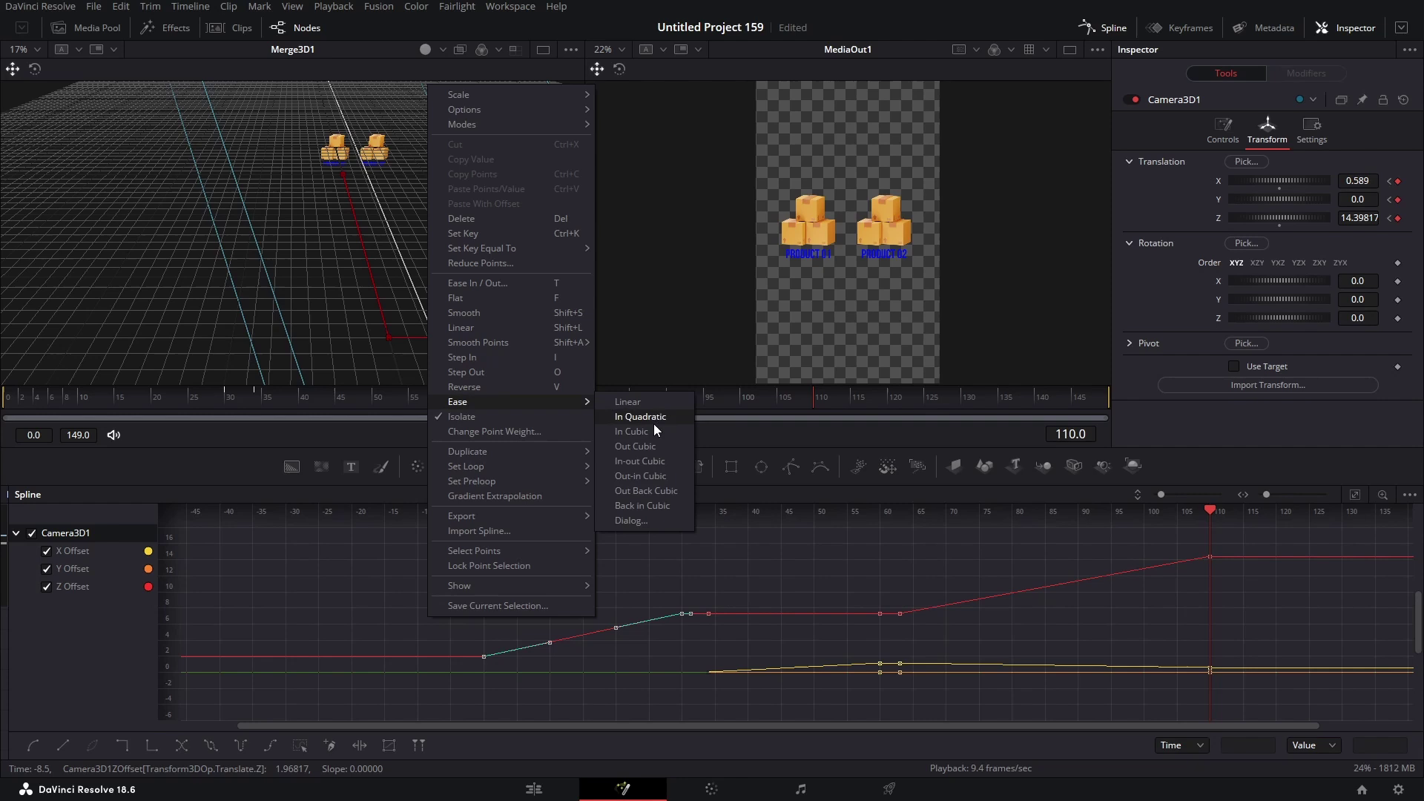
pyautogui.click(653, 426)
# Apply Out Cubic easing to the camera's sideways move and its final pull-back, and close the spline editor.
pyautogui.moveTo(705, 575); pyautogui.dragTo(888, 724)
pyautogui.rightClick(816, 702)
pyautogui.moveTo(972, 487)
pyautogui.click(1038, 531)
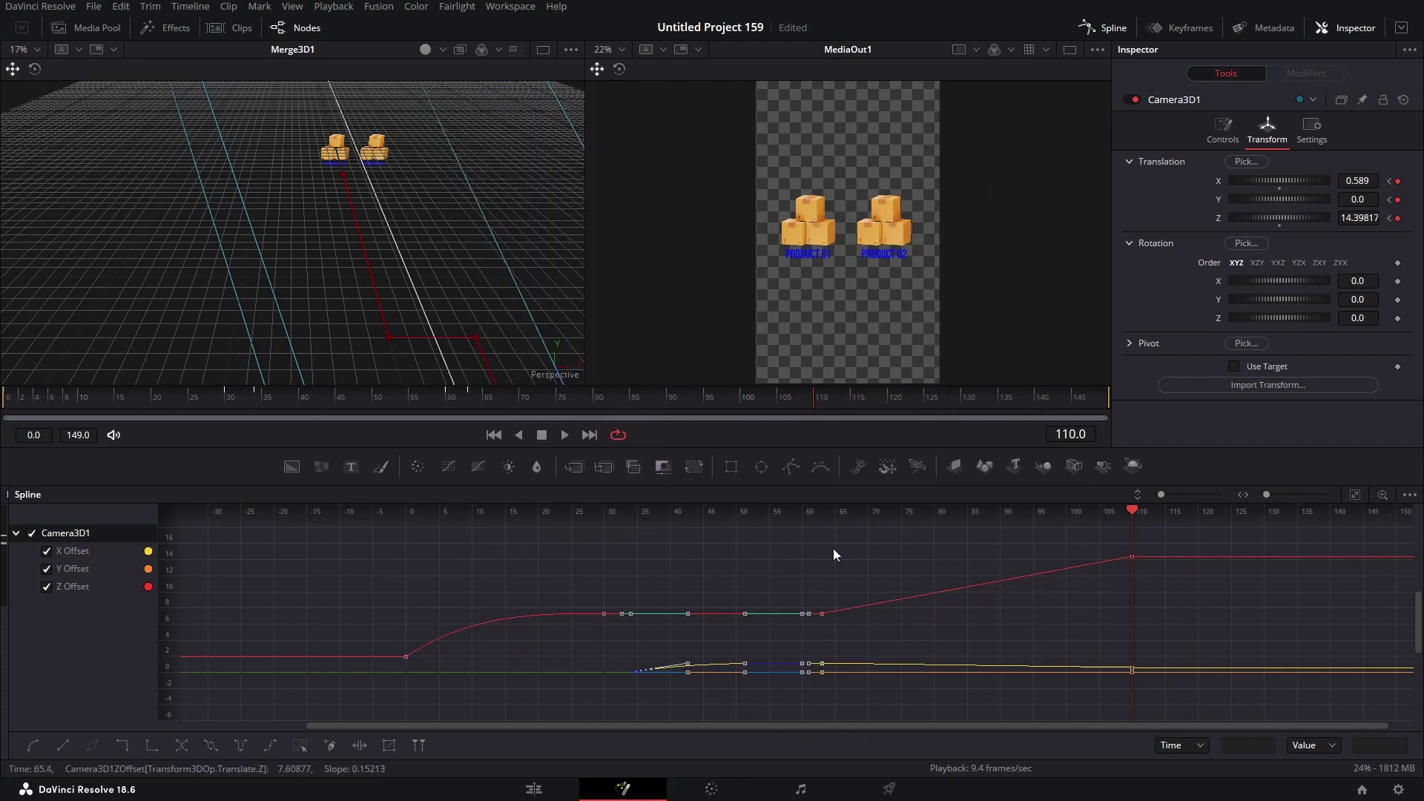
pyautogui.moveTo(819, 551); pyautogui.dragTo(1035, 705)
pyautogui.rightClick(1035, 705)
pyautogui.moveTo(1087, 492)
pyautogui.click(1249, 528)
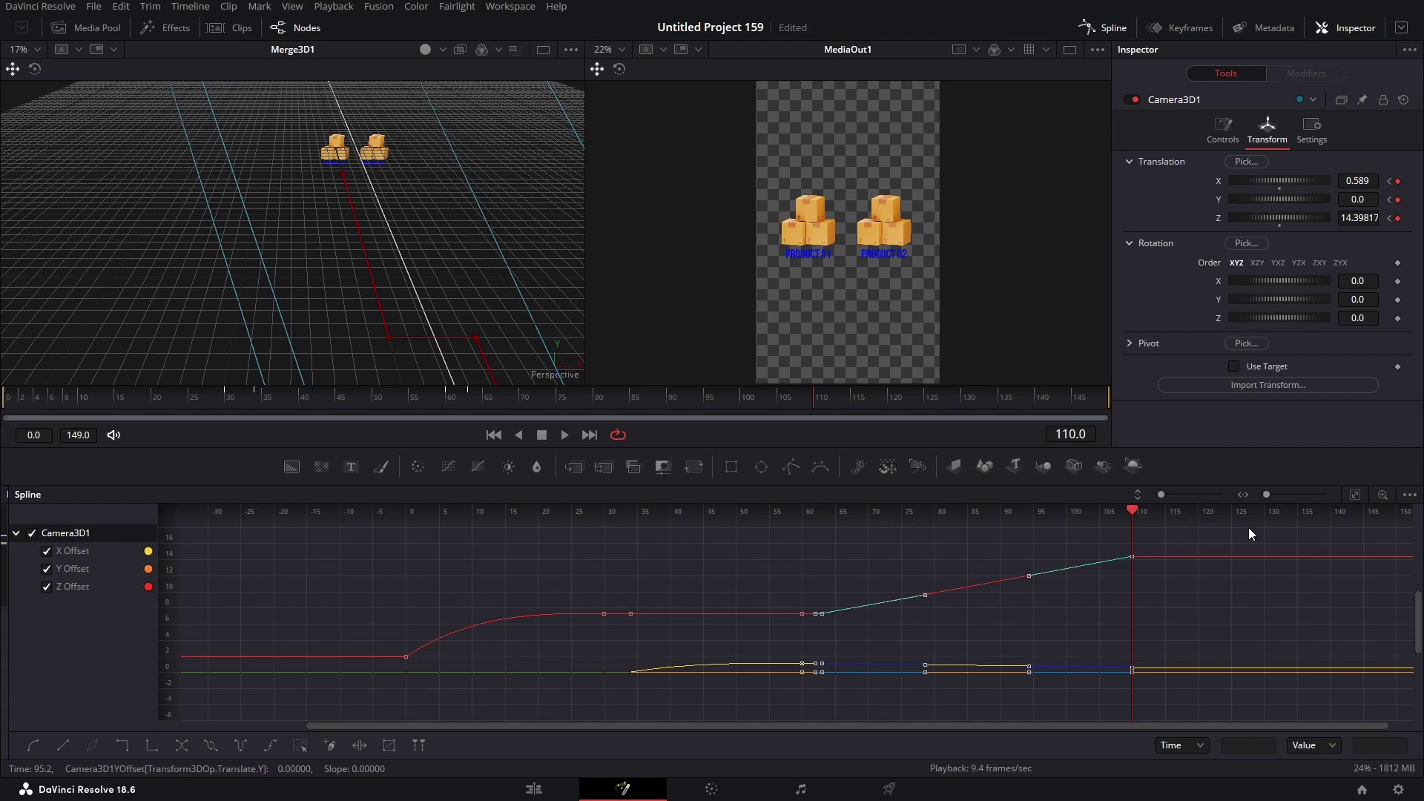
pyautogui.click(1105, 28)
# Add an ImagePlane3D fed by a new Background node with a Rectangle mask, and show that Background in the first viewer.
pyautogui.click(790, 634)
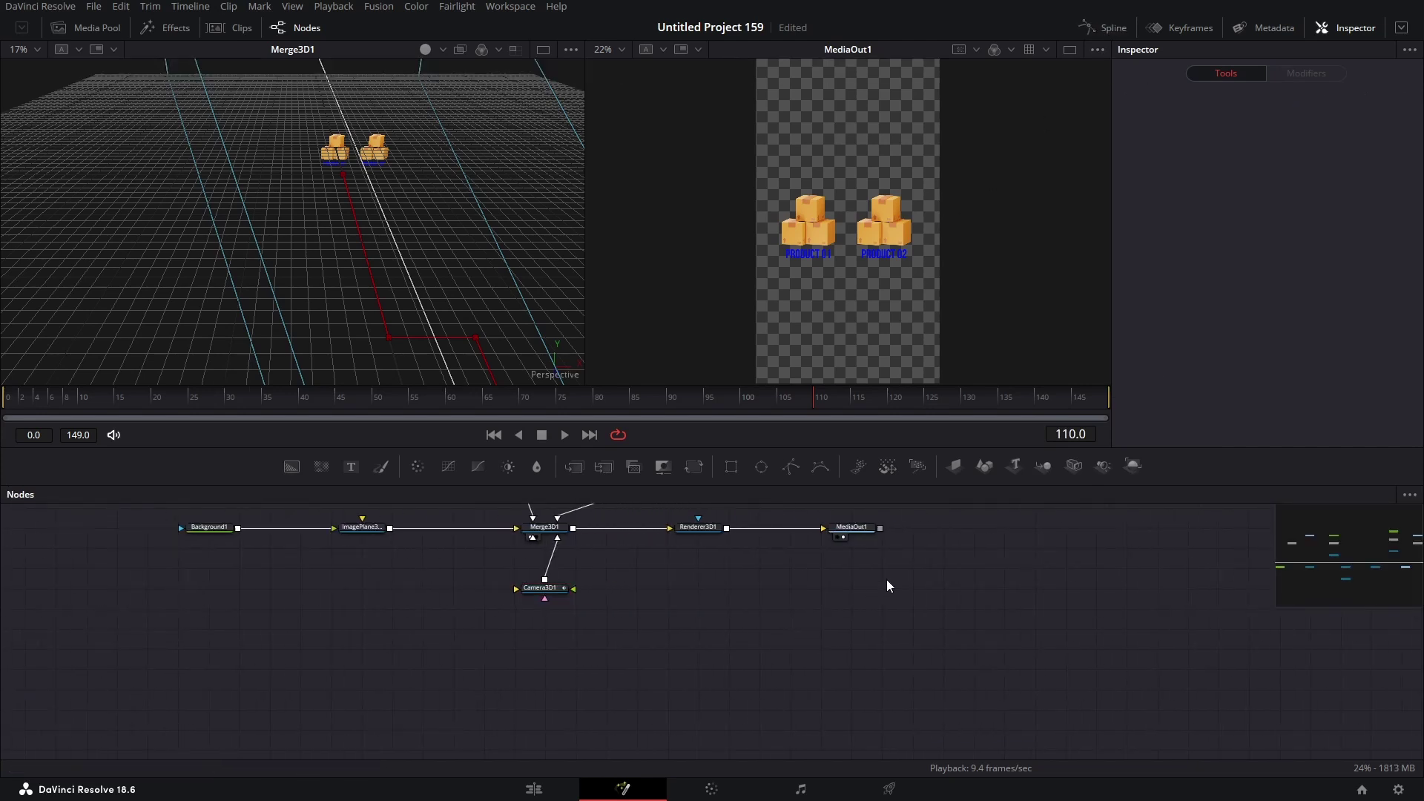
pyautogui.moveTo(955, 466); pyautogui.dragTo(648, 607)
pyautogui.click(554, 579)
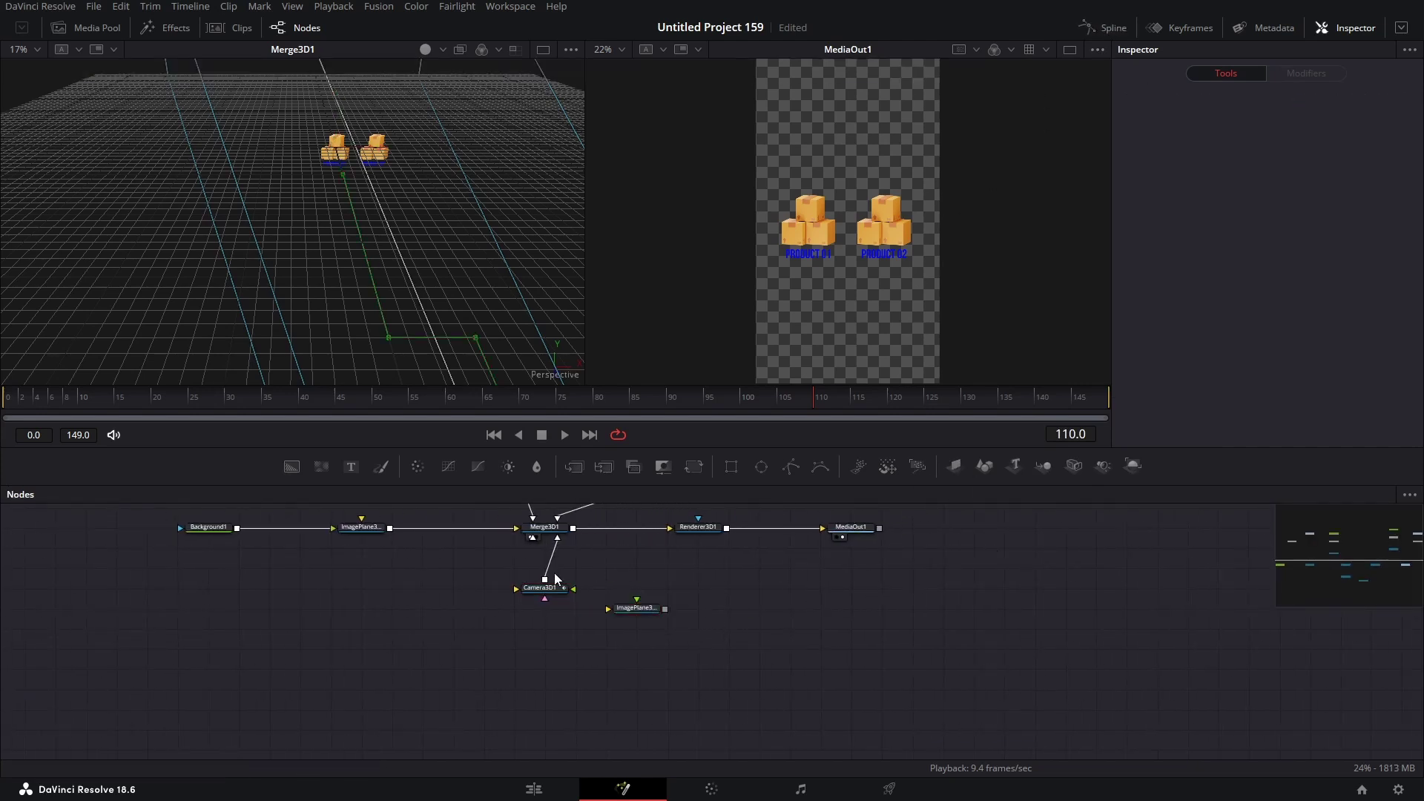
pyautogui.moveTo(293, 465); pyautogui.dragTo(730, 610)
pyautogui.moveTo(874, 608); pyautogui.dragTo(636, 611)
pyautogui.click(727, 608)
pyautogui.press('1')
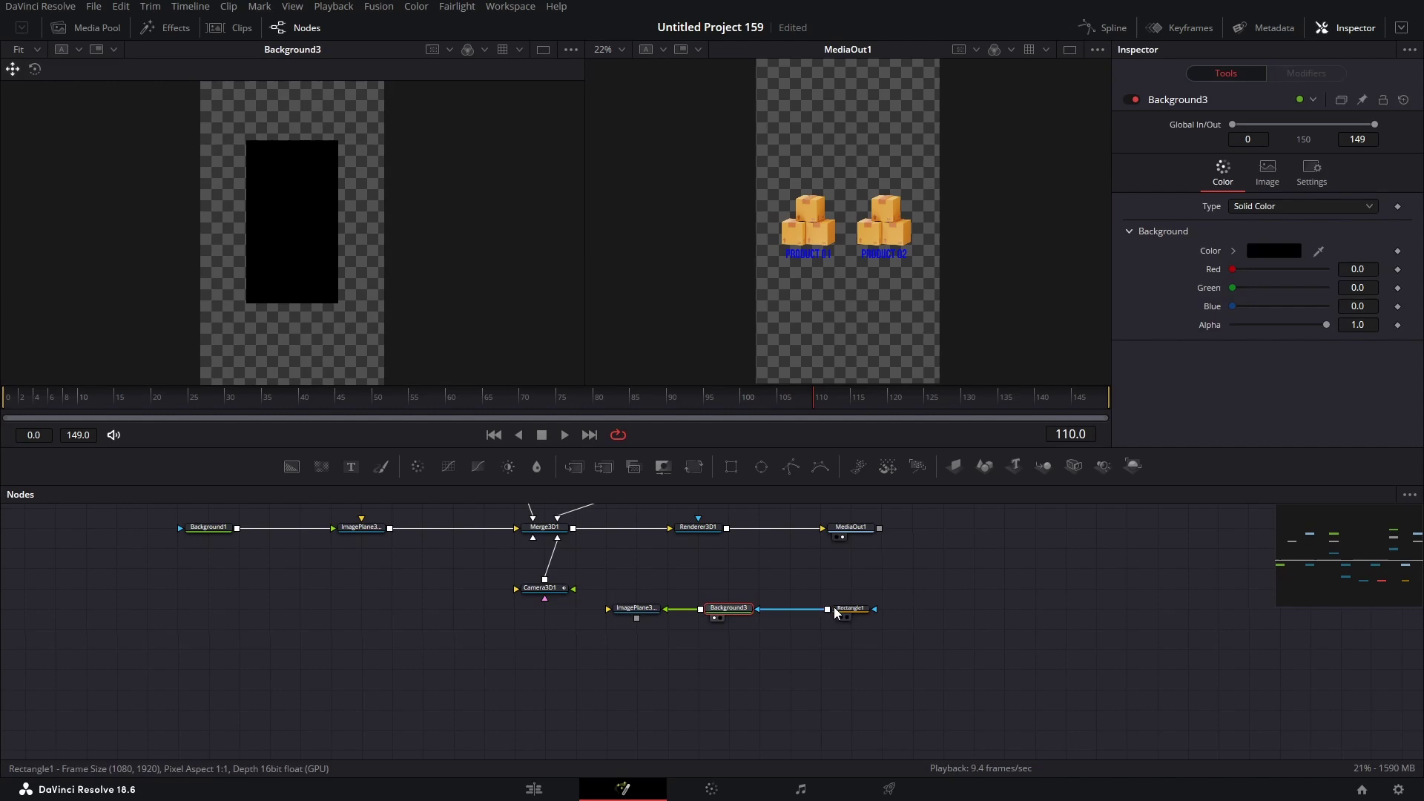
# Reshape the rectangle mask to about 0.94 wide and 0.28 high, and set its center Y to 0.489.
pyautogui.click(838, 607)
pyautogui.moveTo(336, 276); pyautogui.dragTo(379, 278)
pyautogui.moveTo(350, 158); pyautogui.dragTo(353, 176)
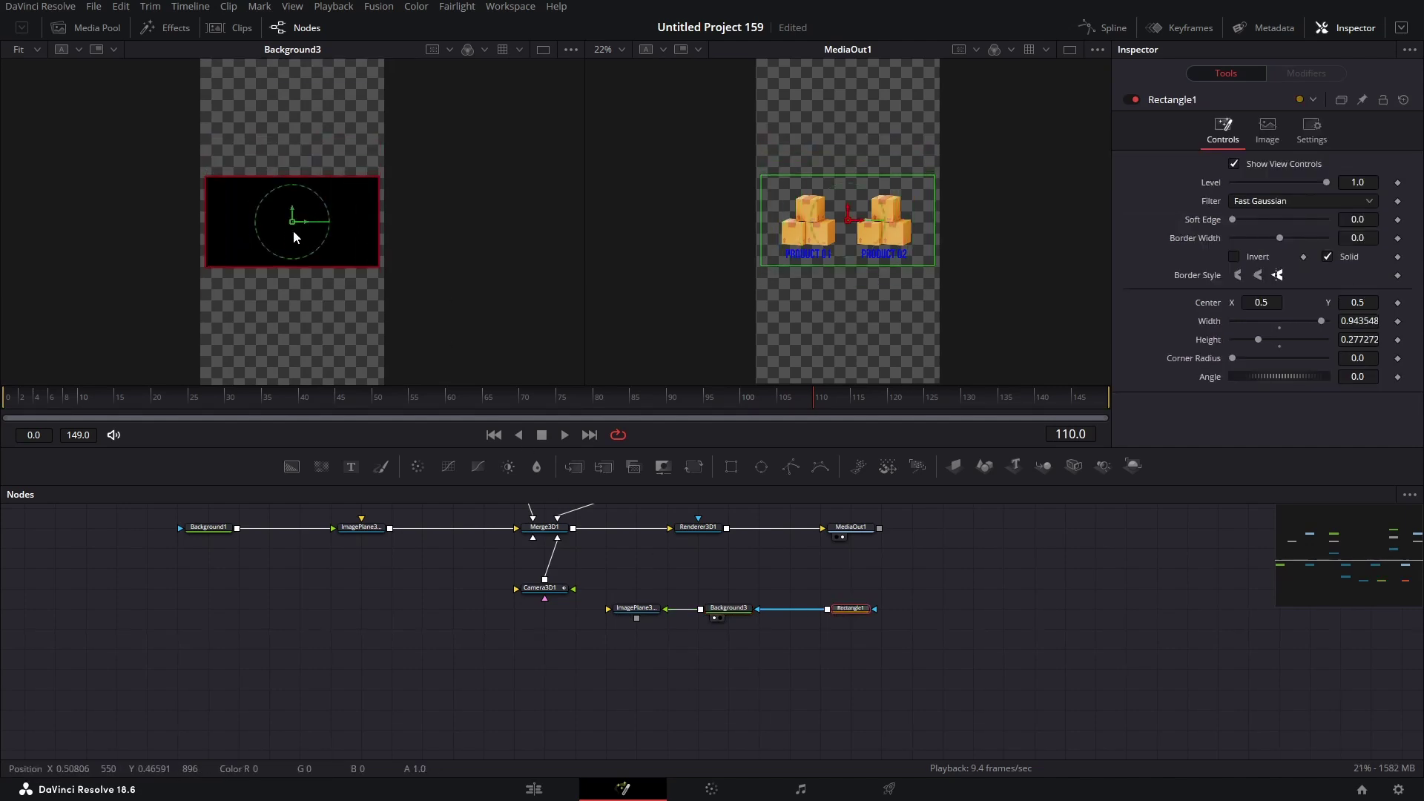
pyautogui.moveTo(1361, 302); pyautogui.dragTo(1353, 302)
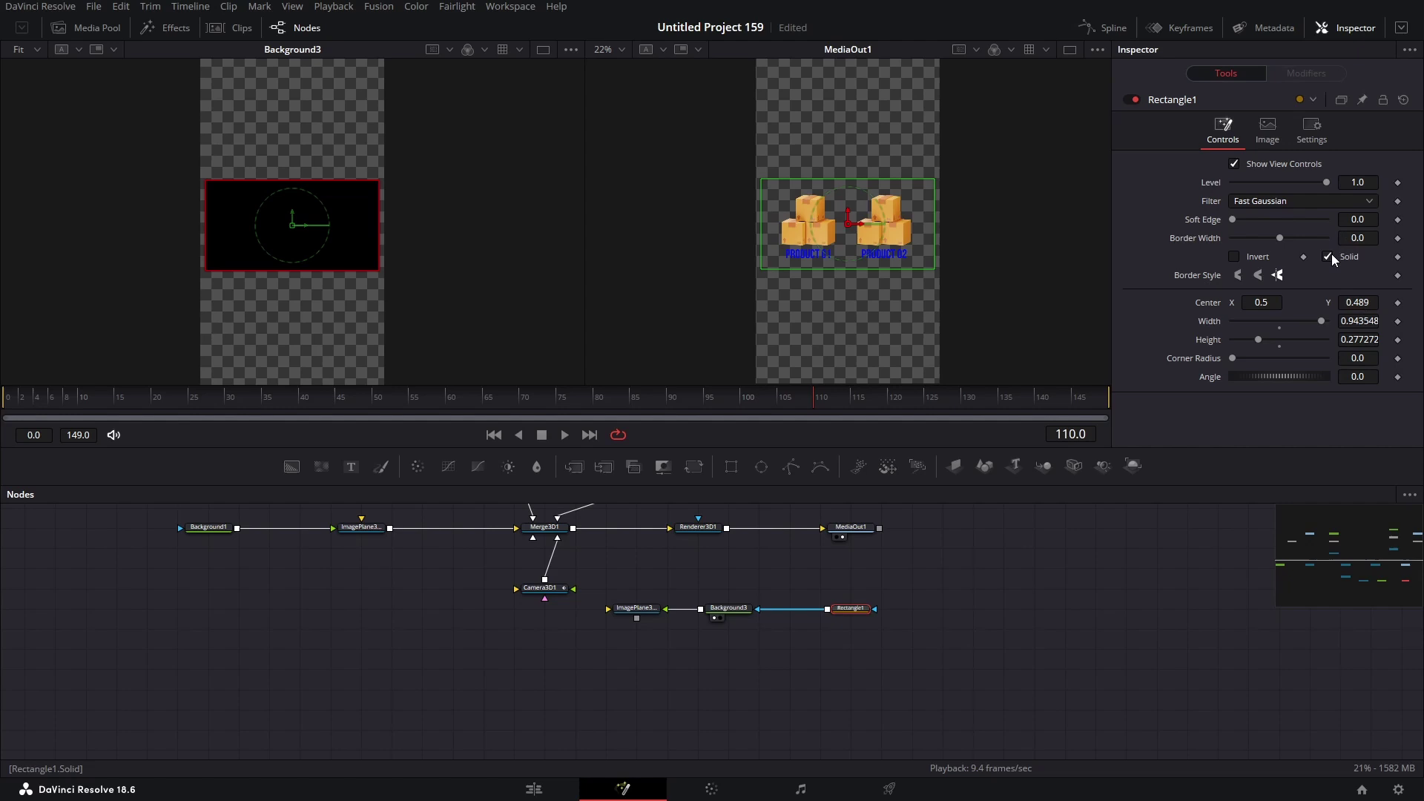
# Make the rectangle a rounded outline: Solid off, border width 0.0188, corner radius 0.221, and its view controls hidden.
pyautogui.click(1328, 256)
pyautogui.moveTo(1345, 238)
pyautogui.mouseDown()
pyautogui.moveTo(1378, 238)
pyautogui.moveTo(1365, 238)
pyautogui.mouseUp()
pyautogui.click(1234, 164)
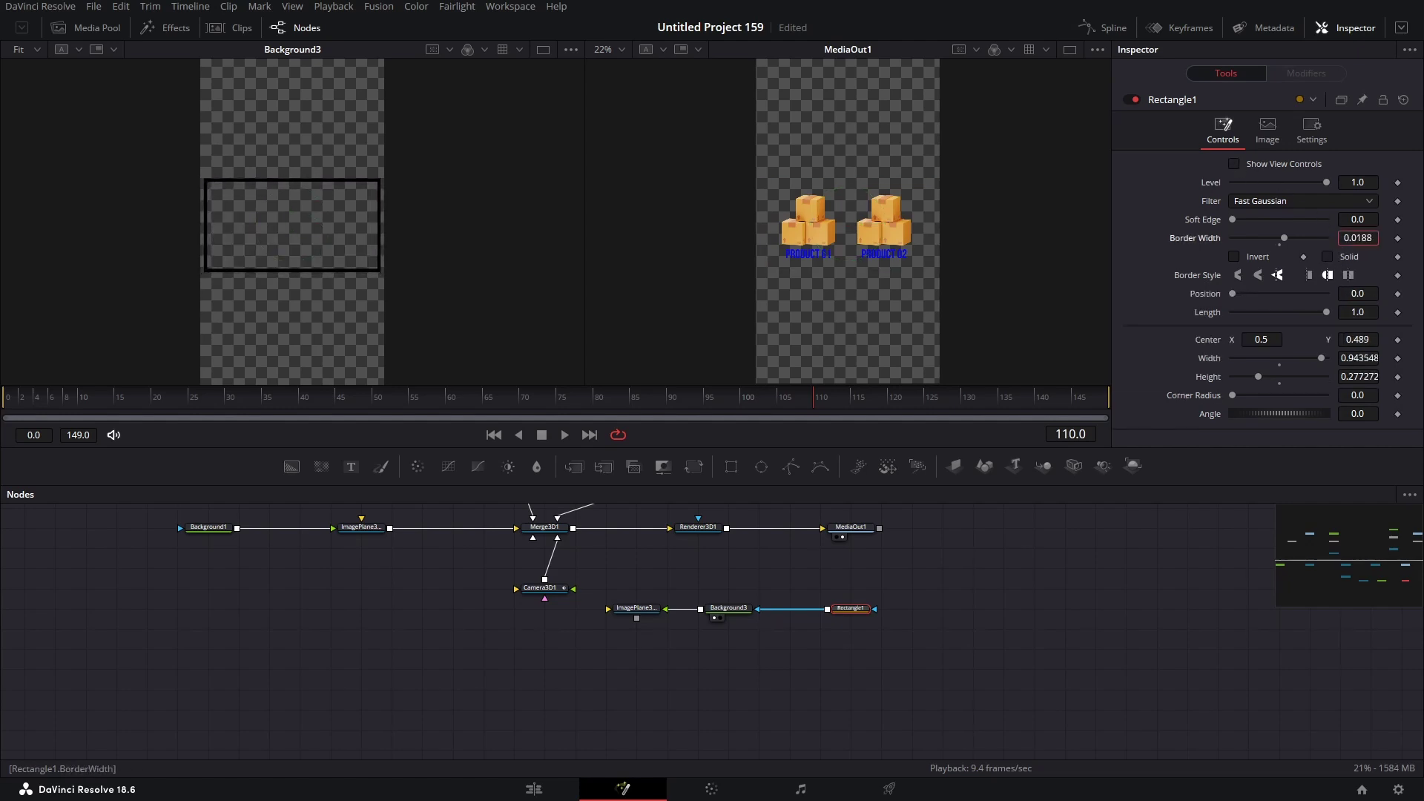
pyautogui.moveTo(1366, 398)
pyautogui.mouseDown()
pyautogui.moveTo(1380, 398)
pyautogui.moveTo(1362, 395)
pyautogui.mouseUp()
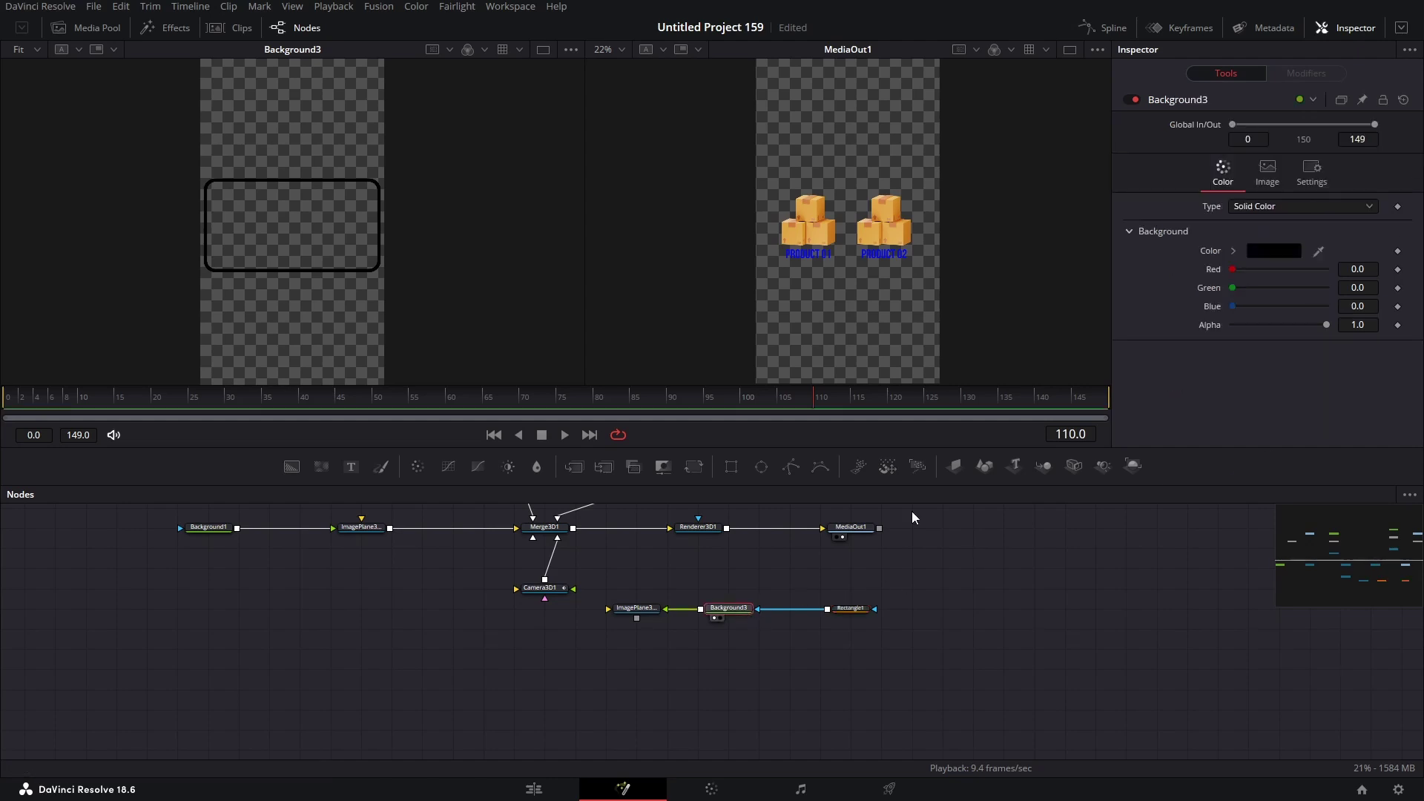
# Set Background3's color to white (#ffffff) and reduce the rectangle's border width to 0.0159.
pyautogui.click(1274, 251)
pyautogui.moveTo(881, 291); pyautogui.dragTo(870, 268)
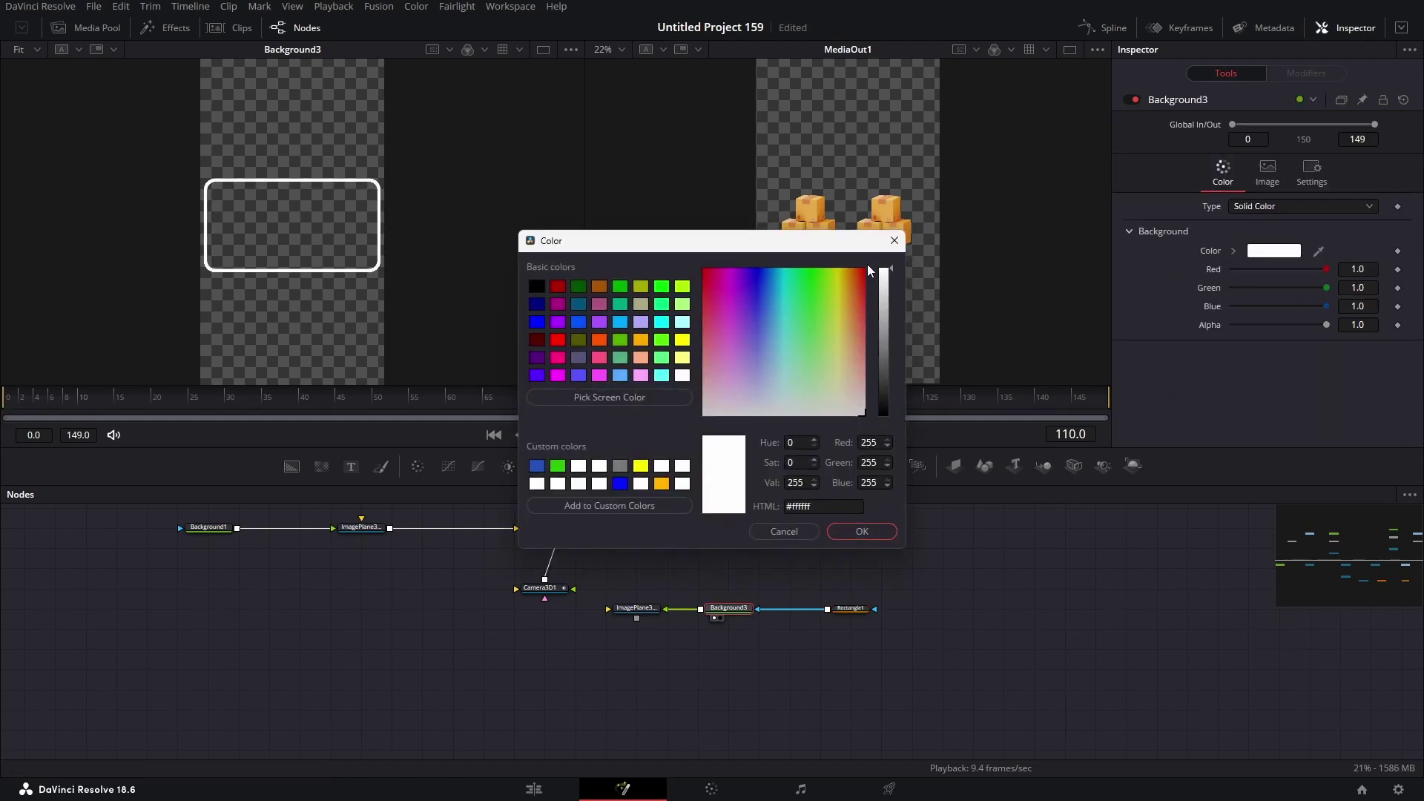
pyautogui.click(848, 534)
pyautogui.click(845, 609)
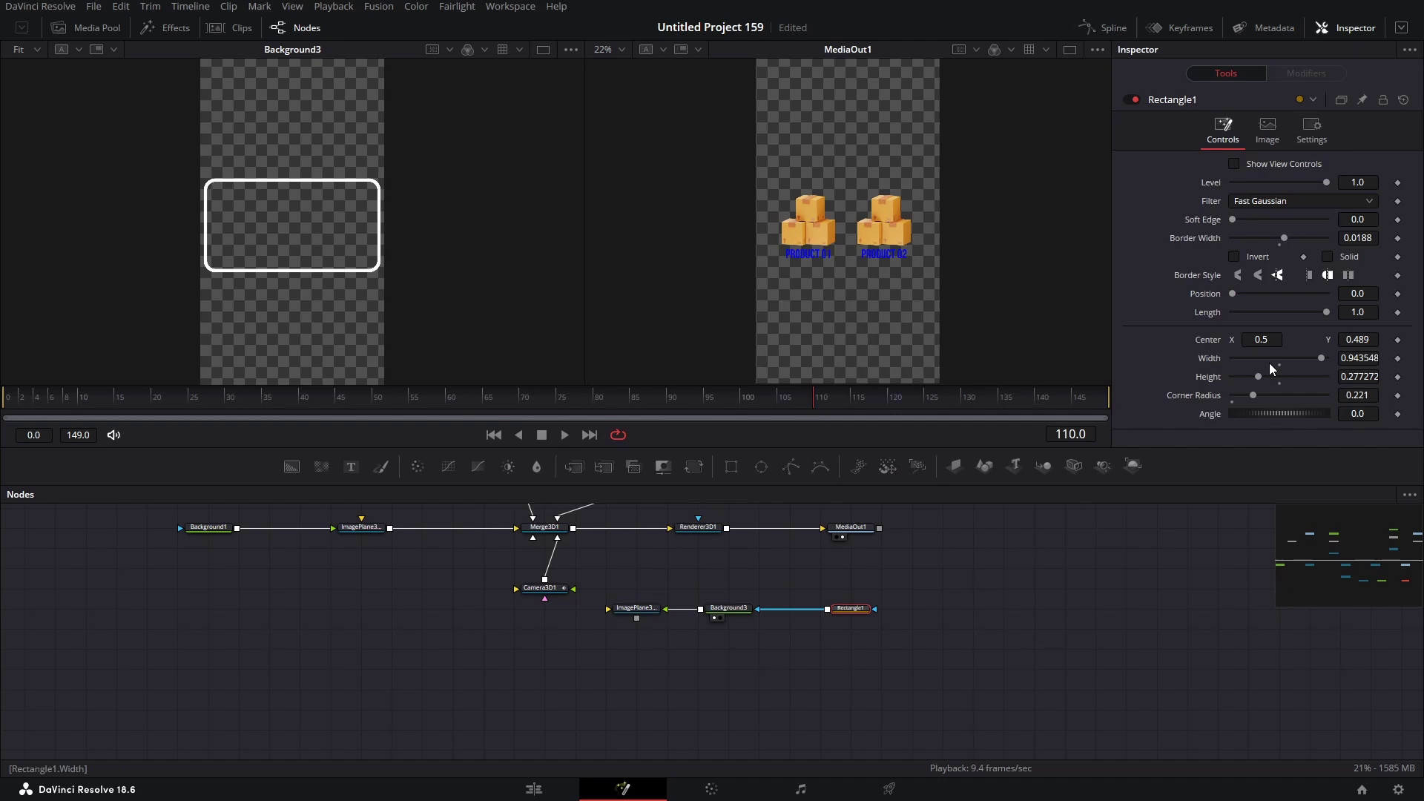
pyautogui.moveTo(1357, 238); pyautogui.dragTo(1343, 255)
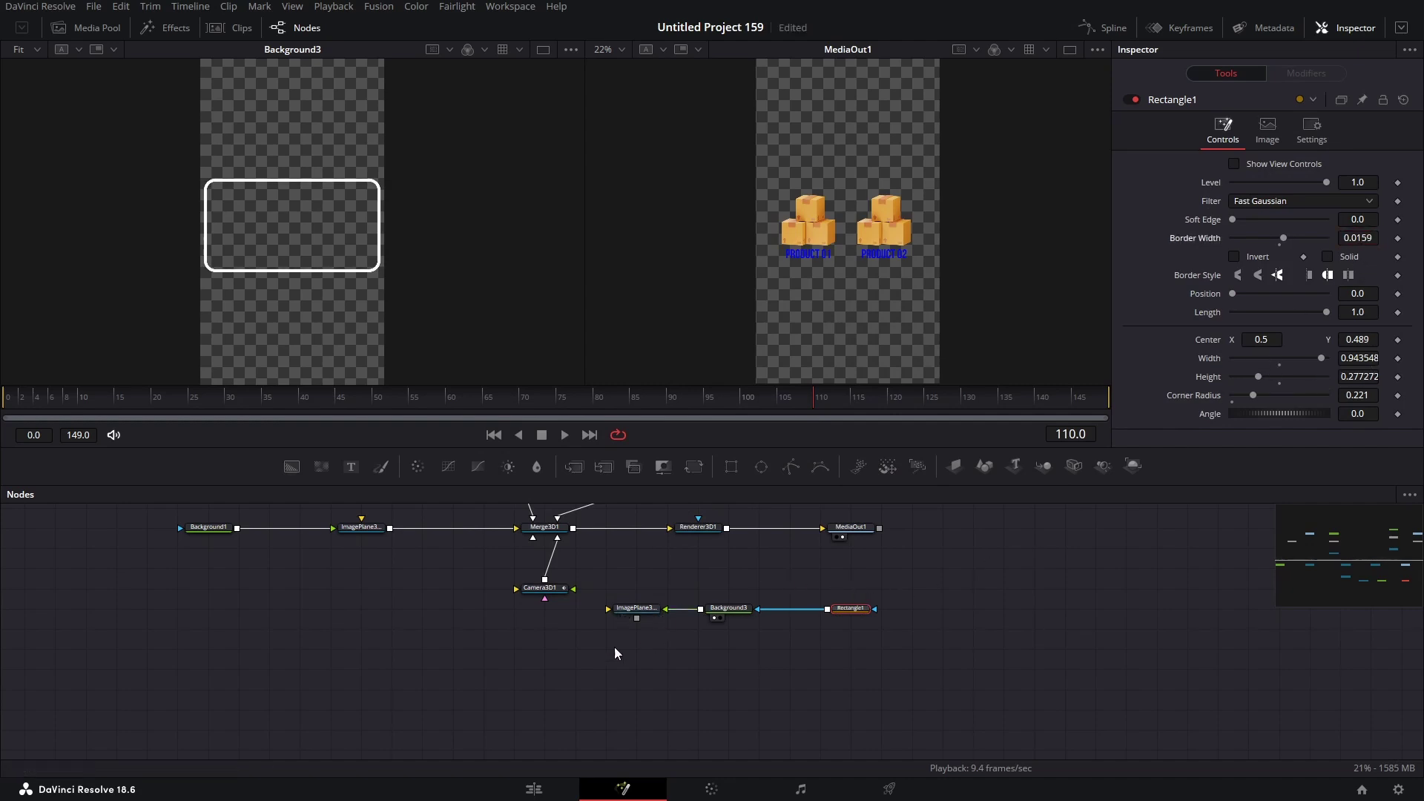
# Connect the outline's ImagePlane3D to Merge3D1 and show Merge3D1 in the first viewer.
pyautogui.moveTo(636, 618); pyautogui.dragTo(549, 528)
pyautogui.click(636, 609)
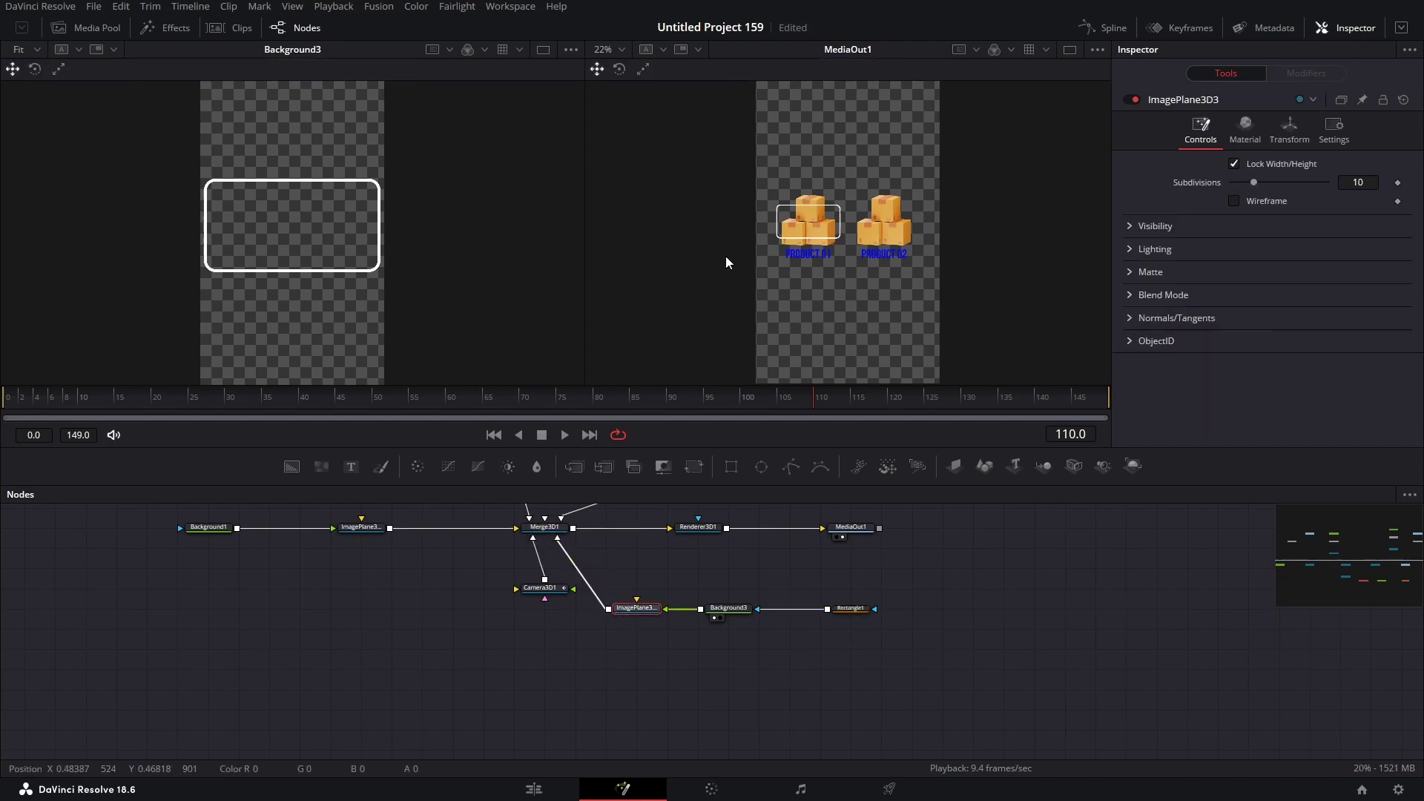
pyautogui.click(555, 532)
pyautogui.press('1')
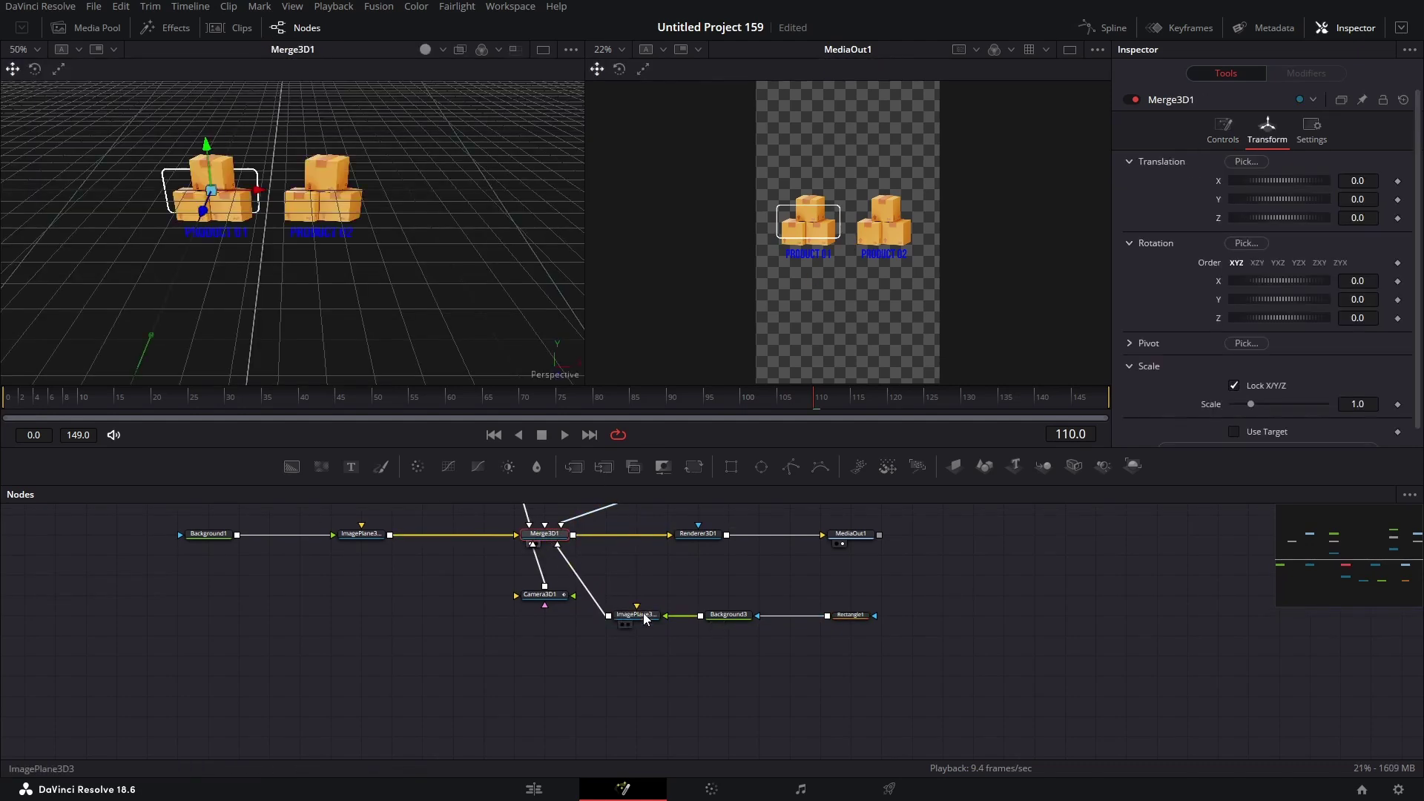
# Frame both products with the outline by setting ImagePlane3D3's scale to 2.599, X translation to 0.571 and Y translation to -0.056.
pyautogui.click(645, 616)
pyautogui.click(1292, 132)
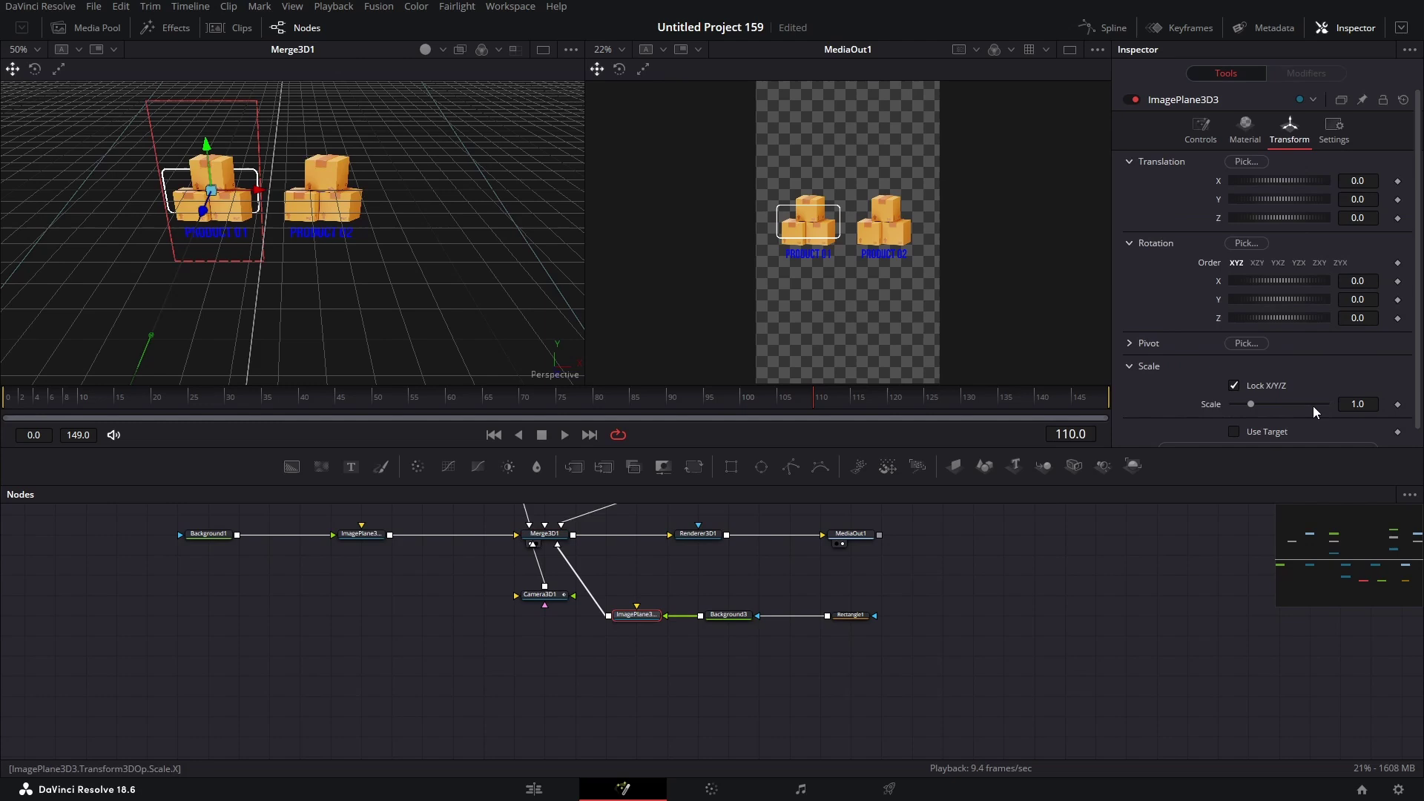
pyautogui.moveTo(1250, 404); pyautogui.dragTo(1272, 404)
pyautogui.moveTo(1351, 180); pyautogui.dragTo(1396, 180)
pyautogui.moveTo(1270, 404); pyautogui.dragTo(1278, 404)
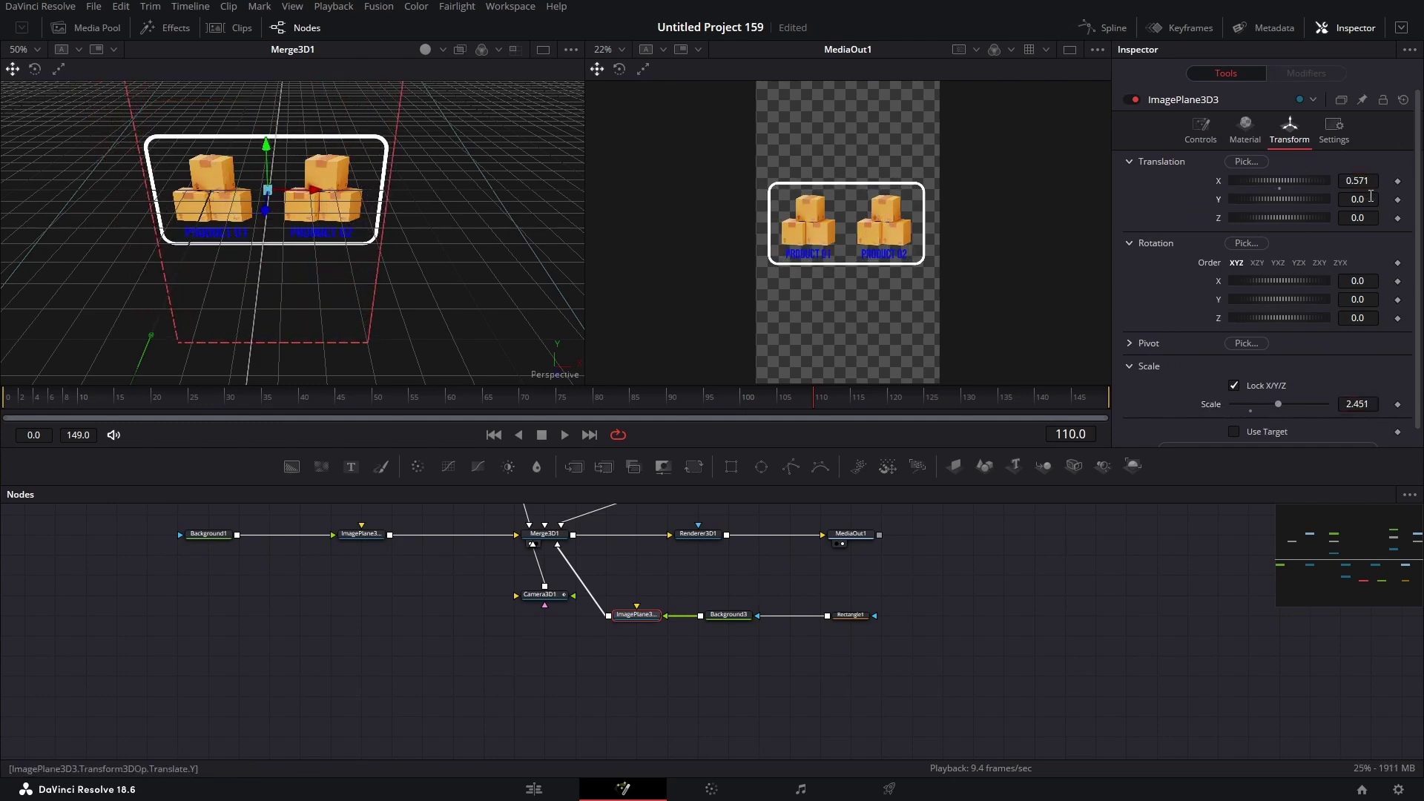
pyautogui.moveTo(1370, 197); pyautogui.dragTo(1365, 197)
pyautogui.moveTo(1354, 405); pyautogui.dragTo(1365, 404)
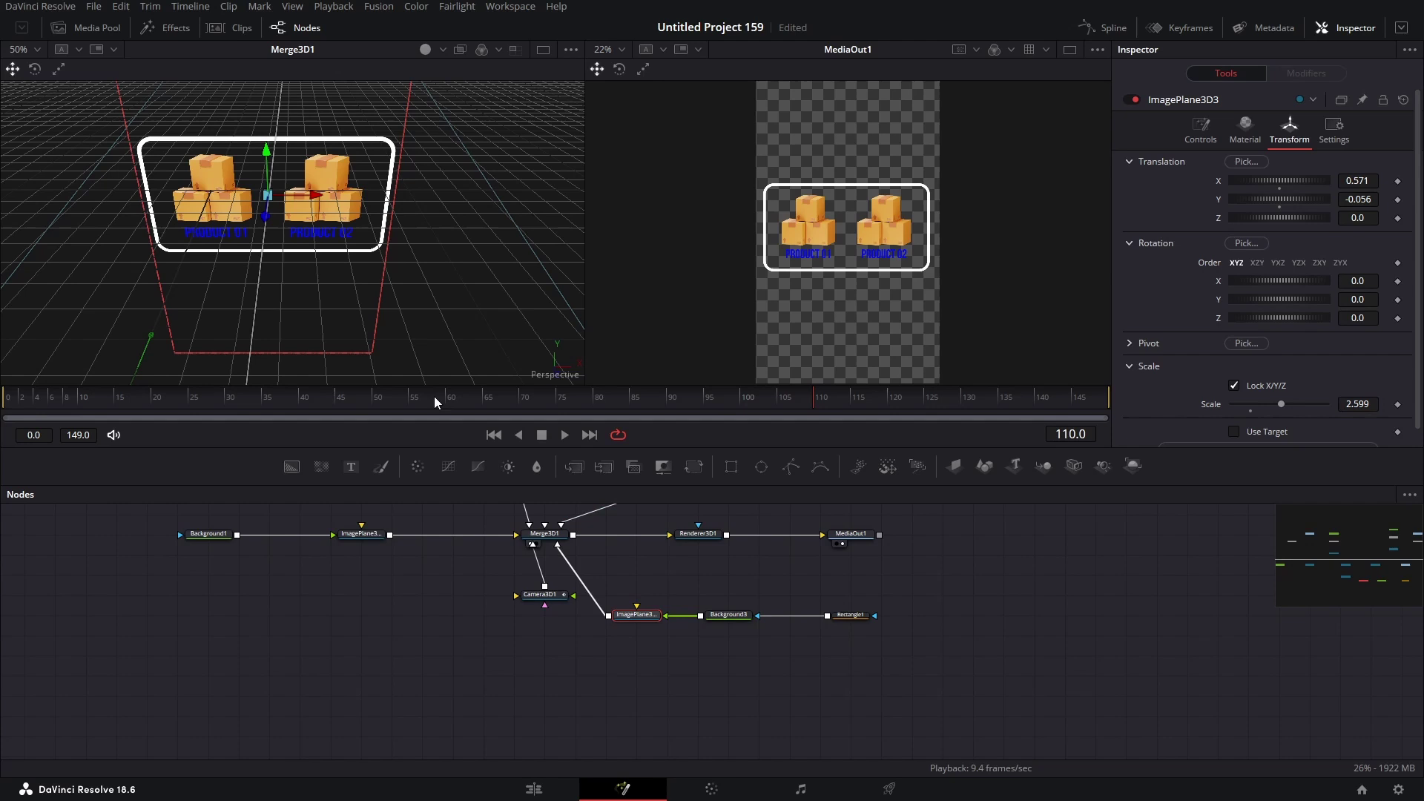
# Animate Rectangle1's Length from 0.0 at frame 70 to 1.0 at frame 90.
pyautogui.moveTo(523, 395)
pyautogui.mouseDown()
pyautogui.moveTo(563, 405)
pyautogui.moveTo(524, 401)
pyautogui.mouseUp()
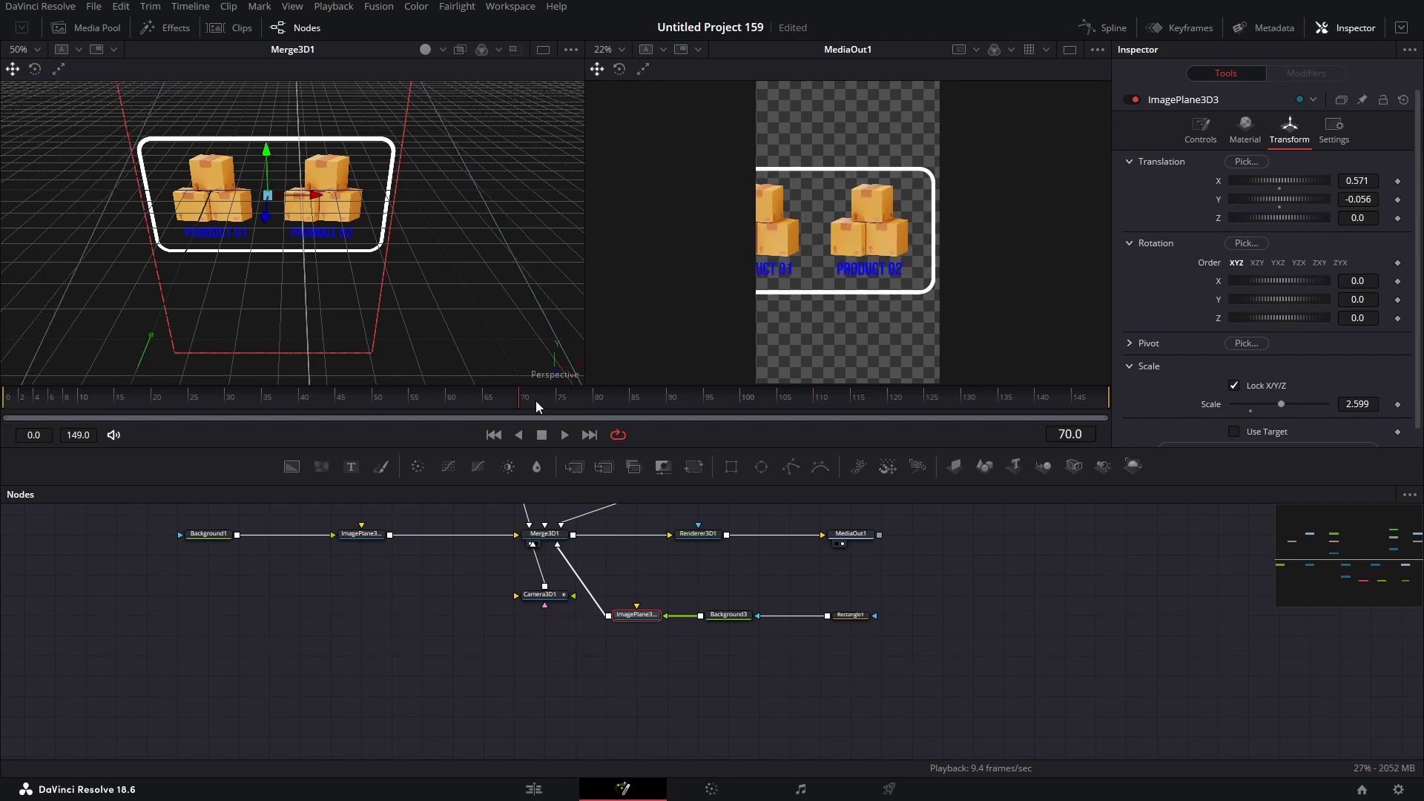
pyautogui.click(859, 616)
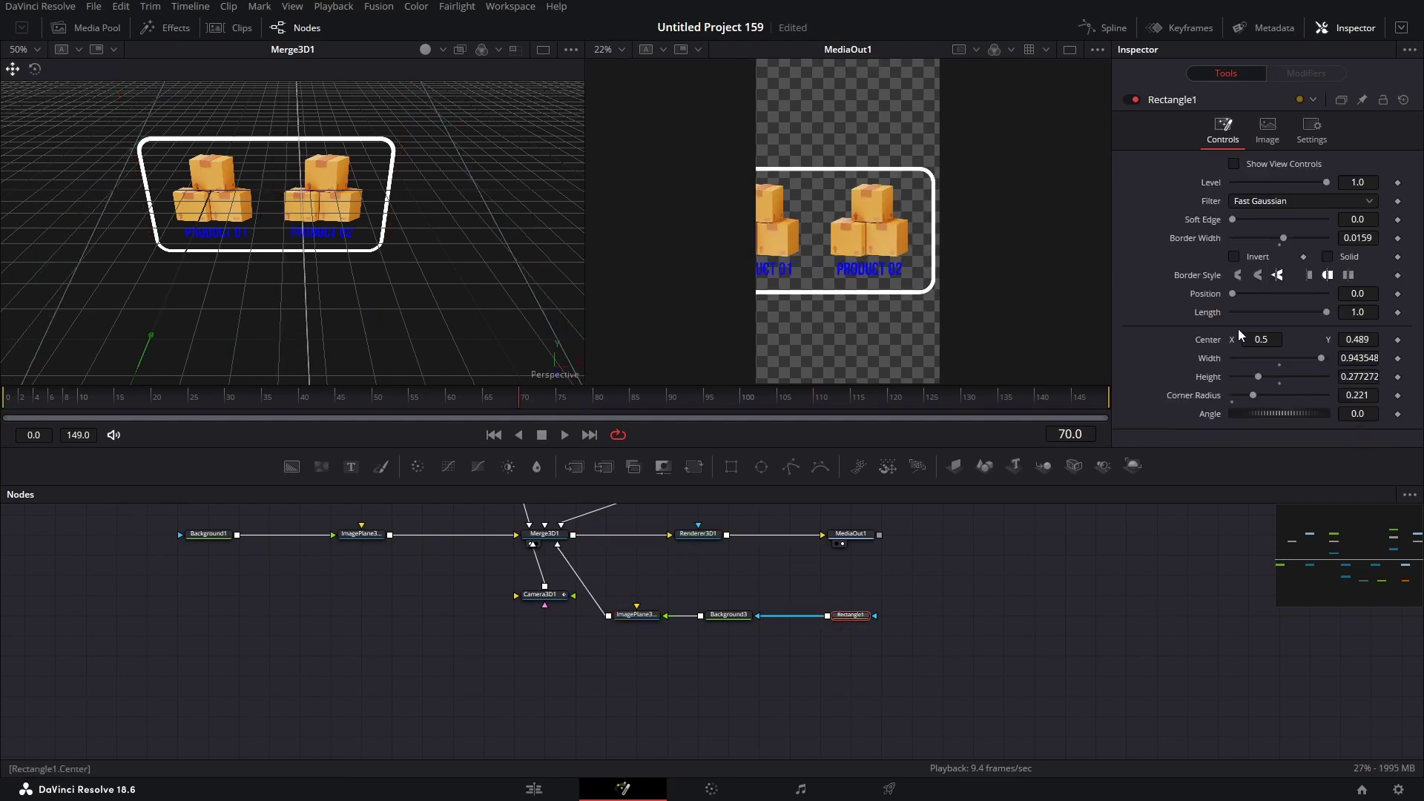
pyautogui.click(1398, 312)
pyautogui.click(630, 400)
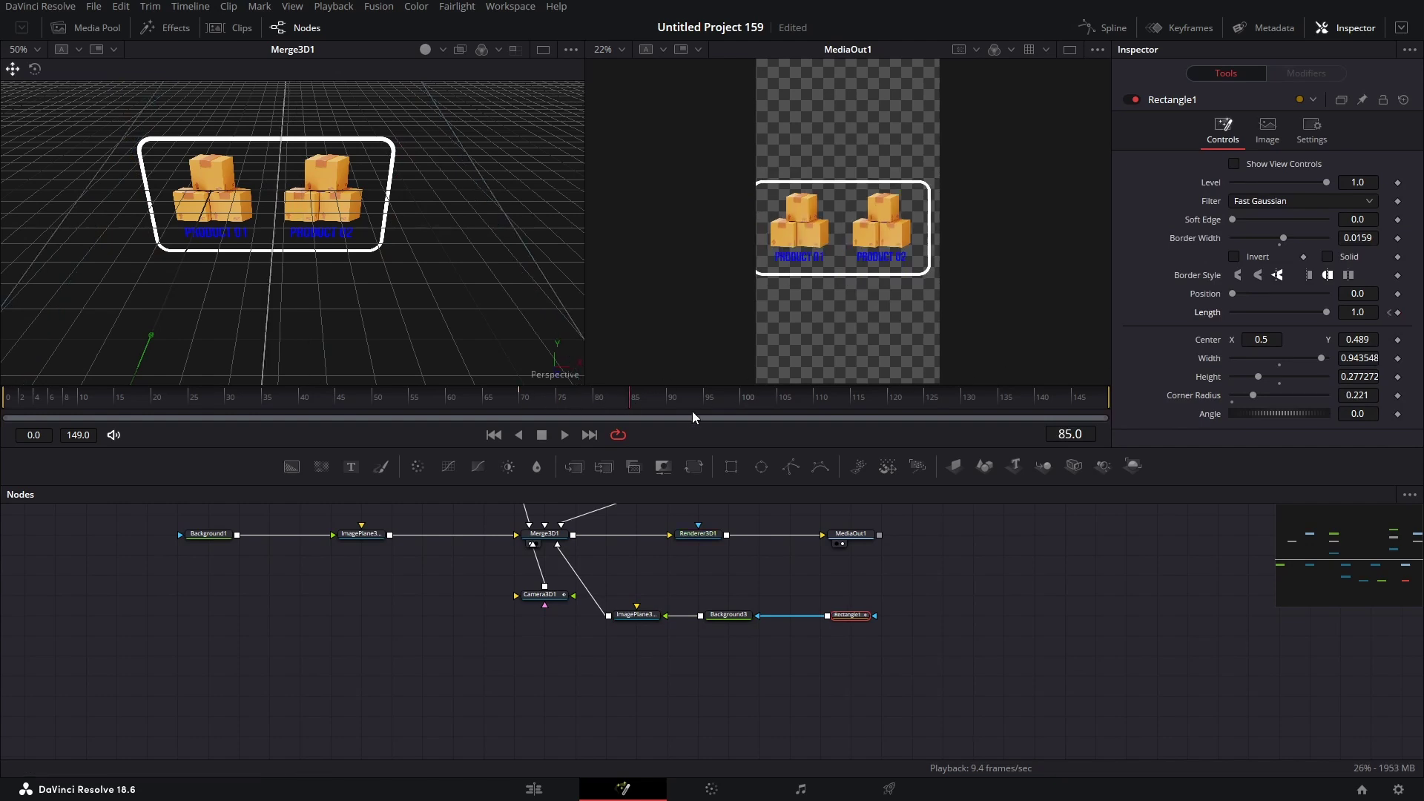
pyautogui.click(670, 397)
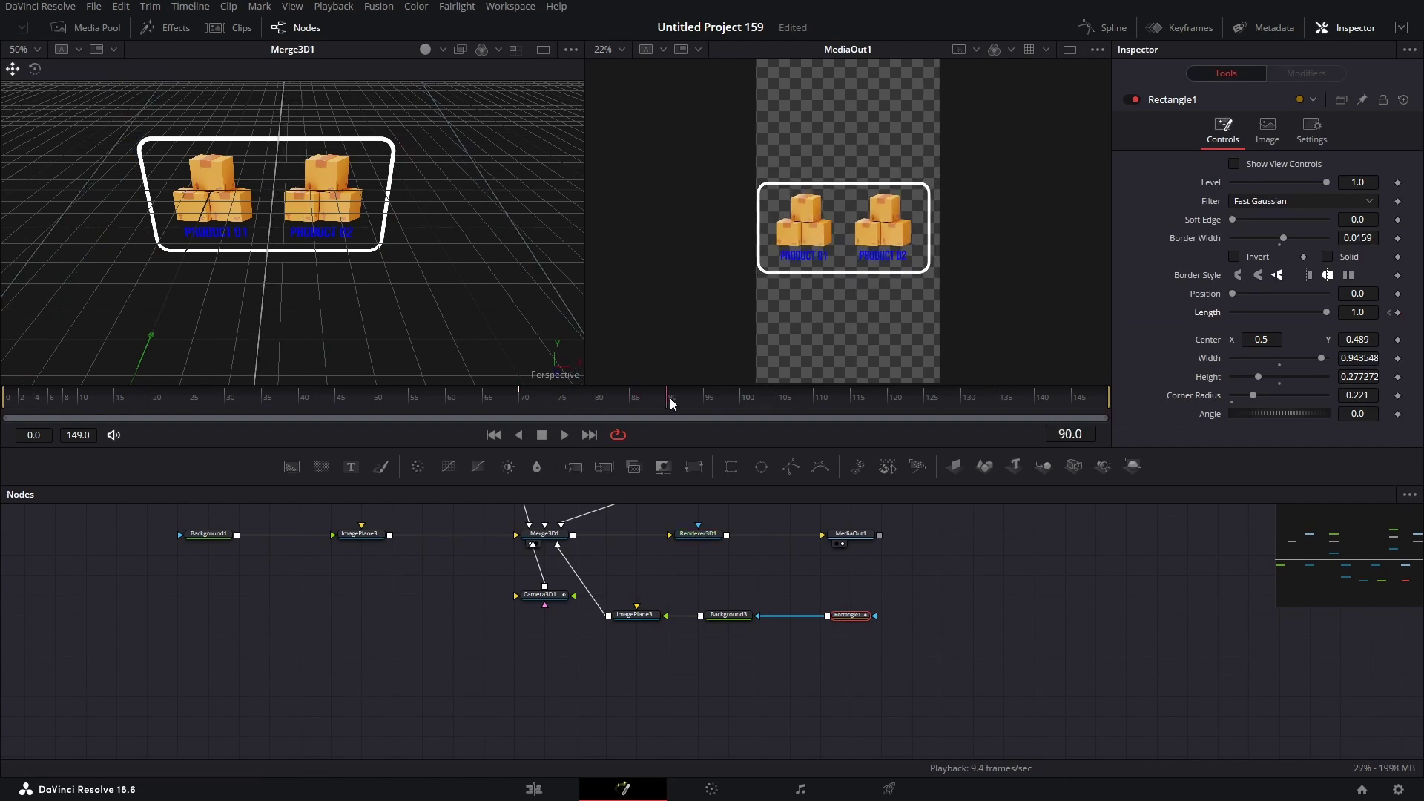
pyautogui.click(1397, 312)
pyautogui.click(1389, 313)
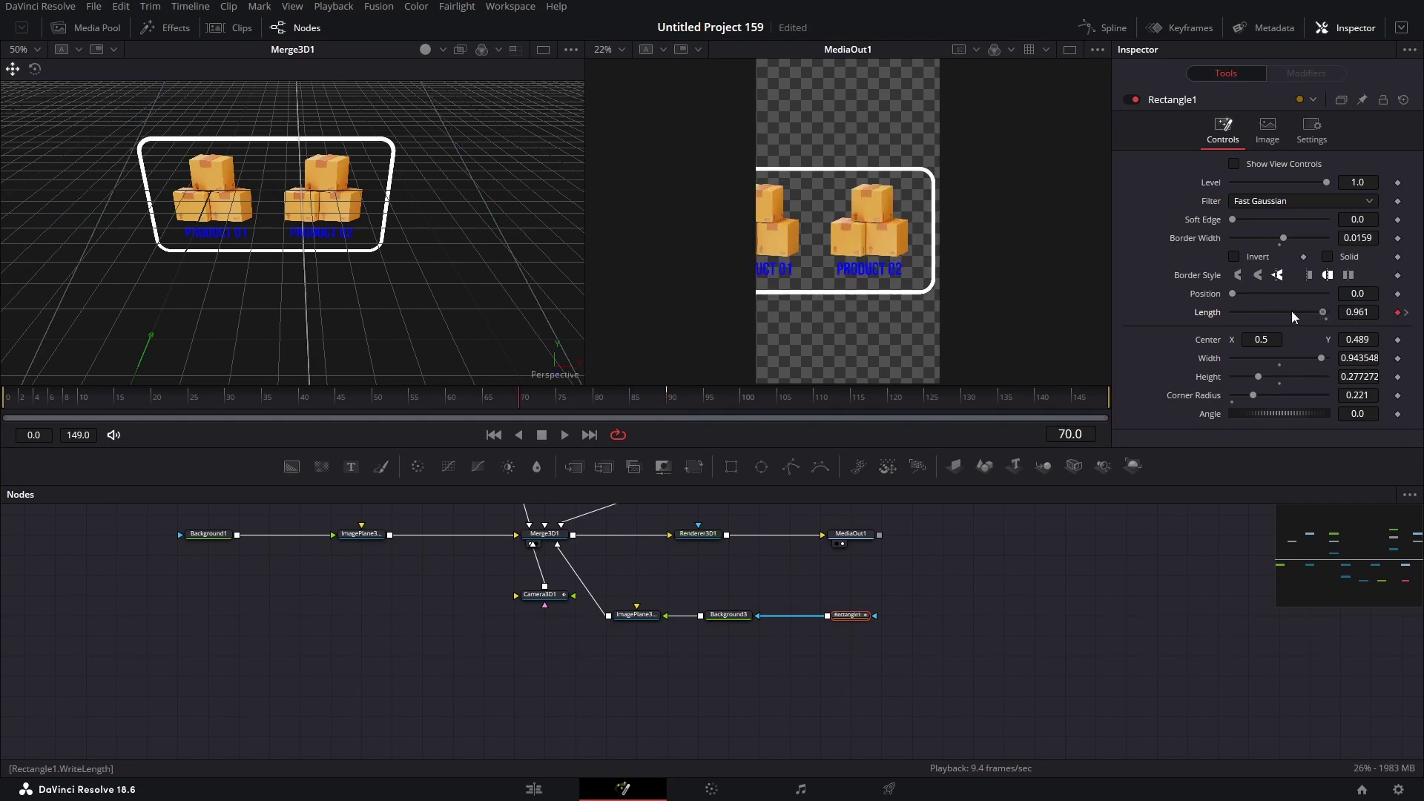
# Keyframe Rectangle1's Level at 0.0 on frame 70 and 1.0 on frame 71, and preview the outline drawing on.
pyautogui.moveTo(569, 404)
pyautogui.mouseDown()
pyautogui.moveTo(681, 412)
pyautogui.moveTo(487, 408)
pyautogui.moveTo(527, 398)
pyautogui.moveTo(598, 412)
pyautogui.moveTo(522, 406)
pyautogui.mouseUp()
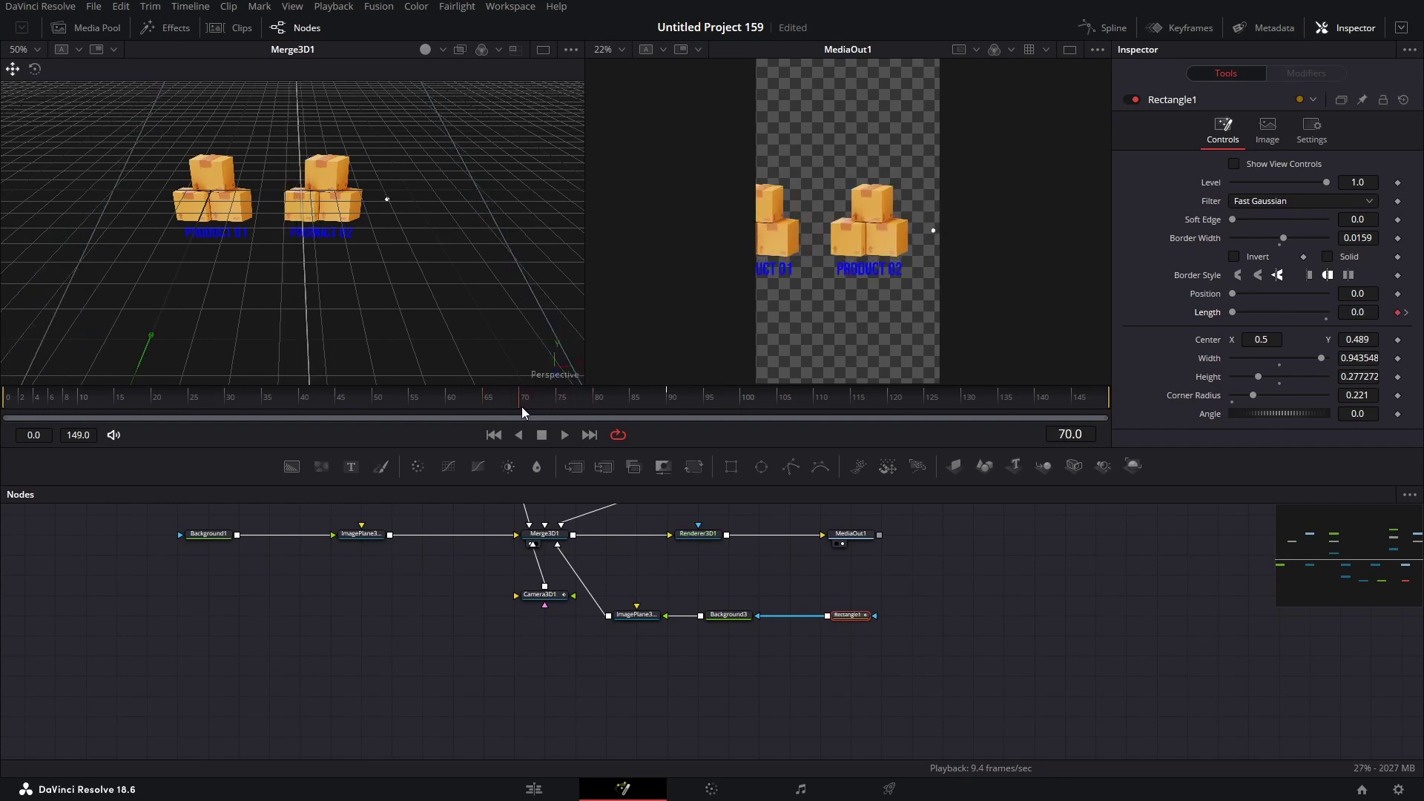
pyautogui.click(1397, 183)
pyautogui.click(532, 402)
pyautogui.click(1398, 183)
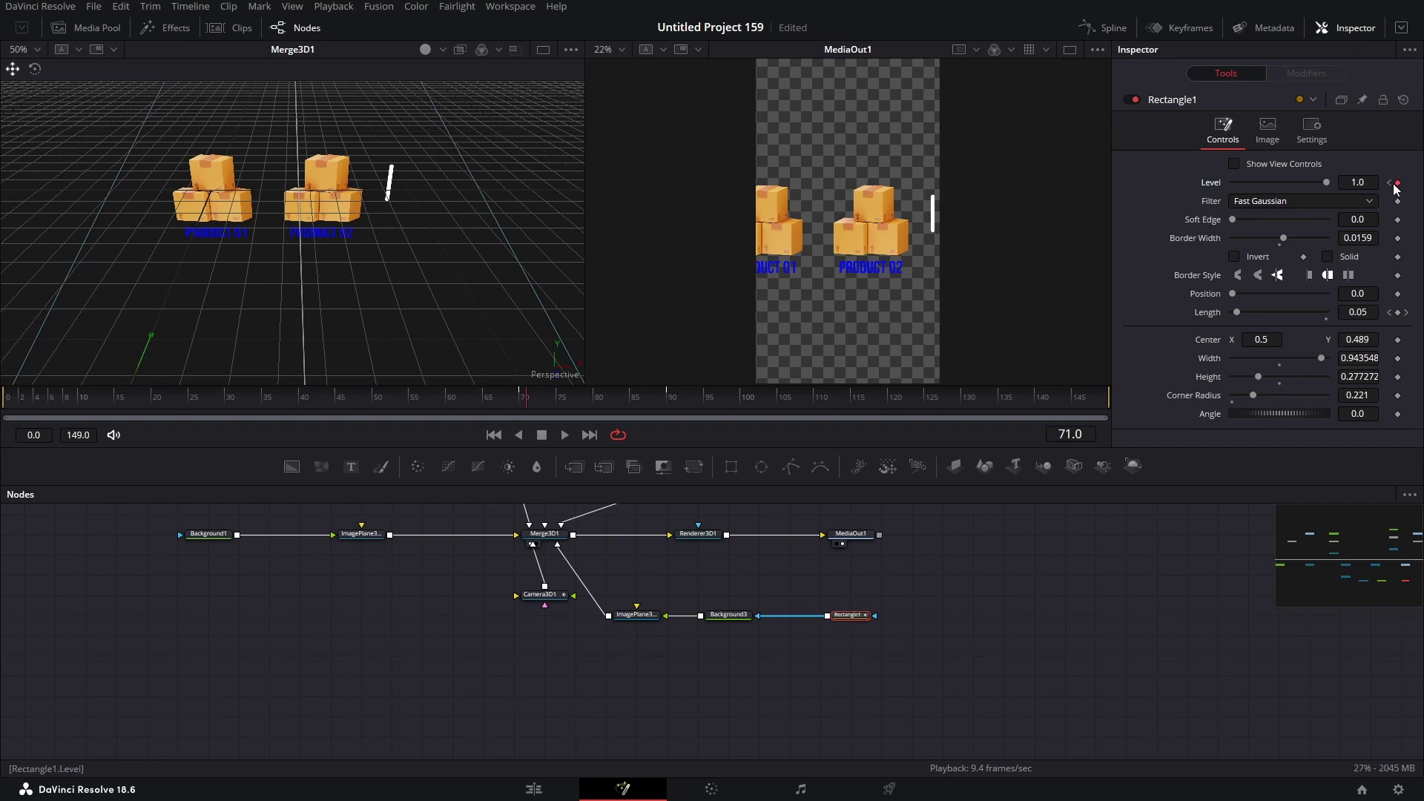
pyautogui.click(1388, 183)
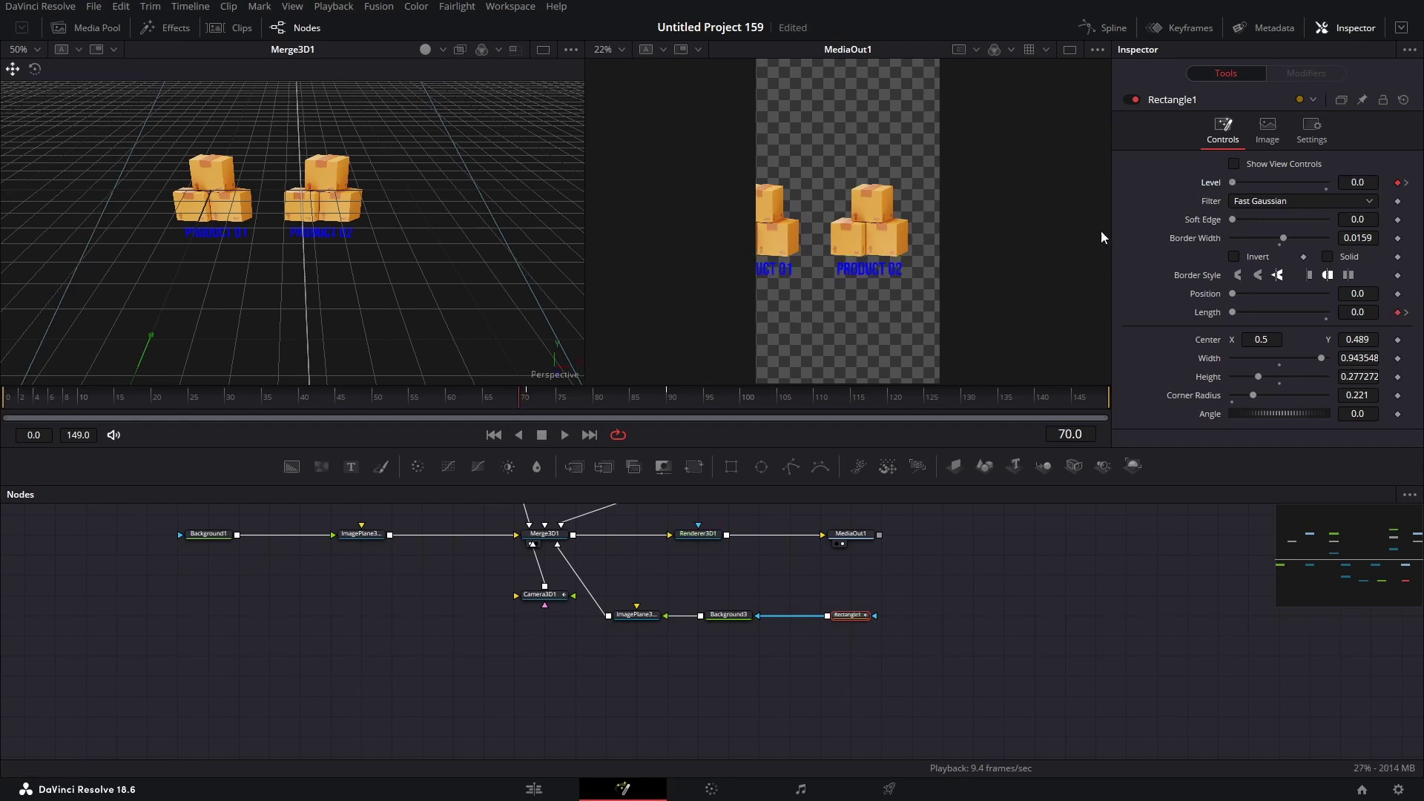
pyautogui.moveTo(553, 408)
pyautogui.mouseDown()
pyautogui.moveTo(487, 402)
pyautogui.moveTo(578, 401)
pyautogui.mouseUp()
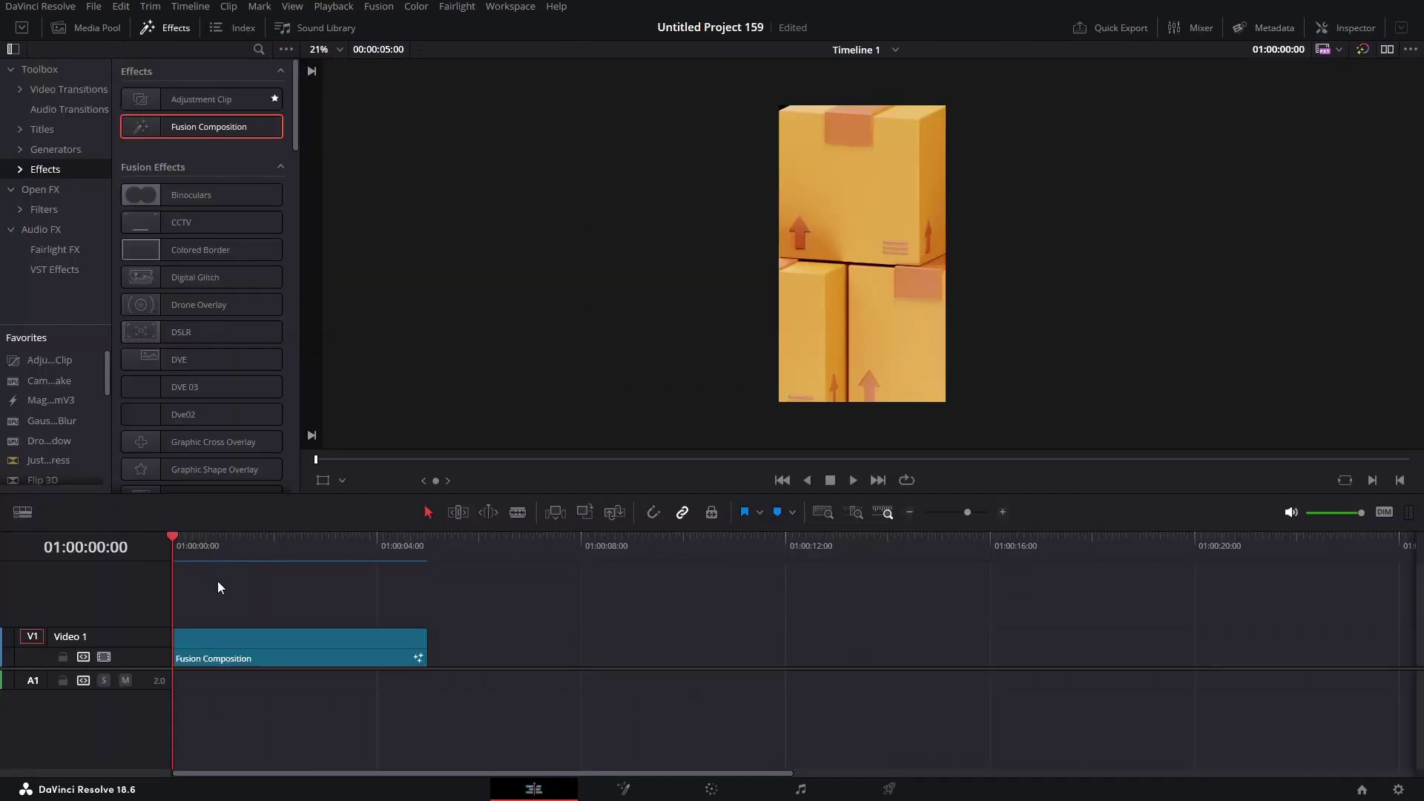
# Play the Fusion Composition from its start on the Edit page timeline.
pyautogui.moveTo(255, 550); pyautogui.dragTo(166, 551)
pyautogui.press('space')
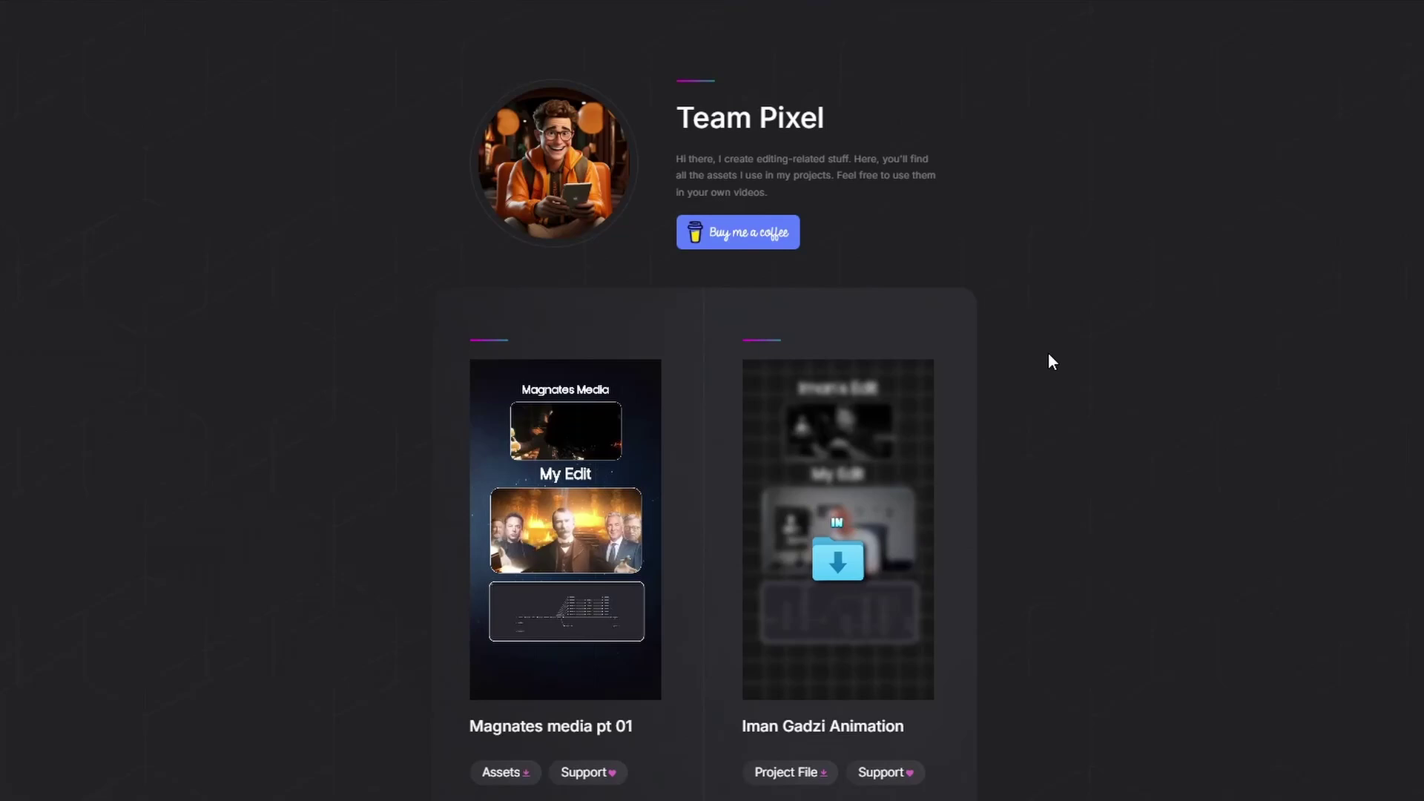
# Switch to the Team Pixel assets page in the browser and find the "3d product icon" project file.
pyautogui.scroll(-20, 1046, 371)
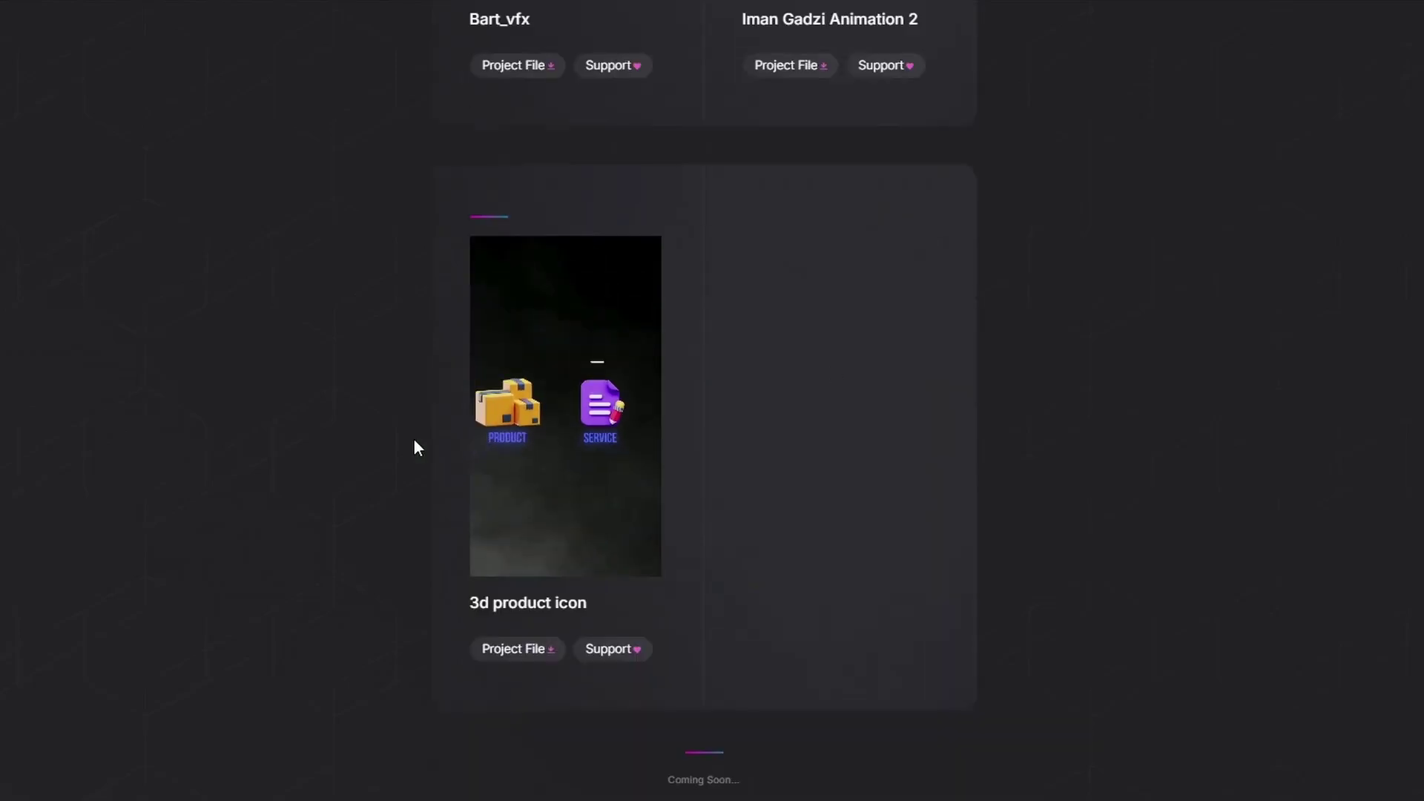